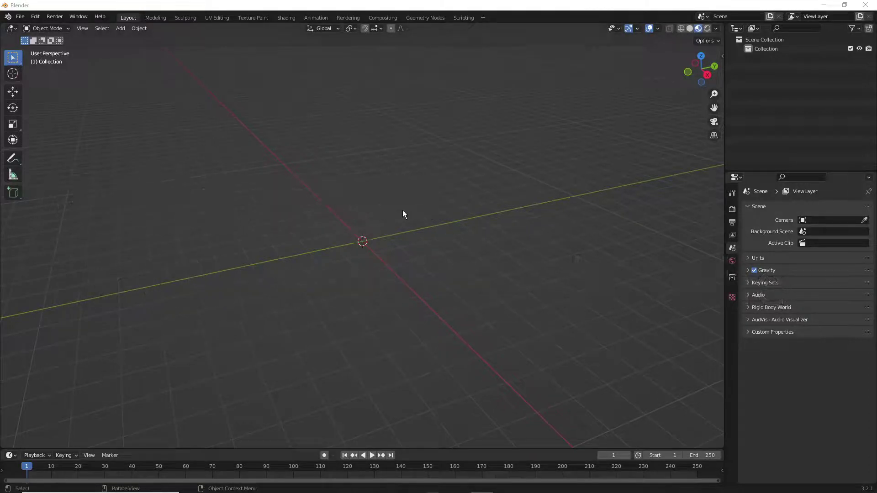
- Add a plane and give it a new material named 'Cruve'
{"action": "key", "text": "shift+a"}
{"action": "left_click", "coordinate": [438, 210]}
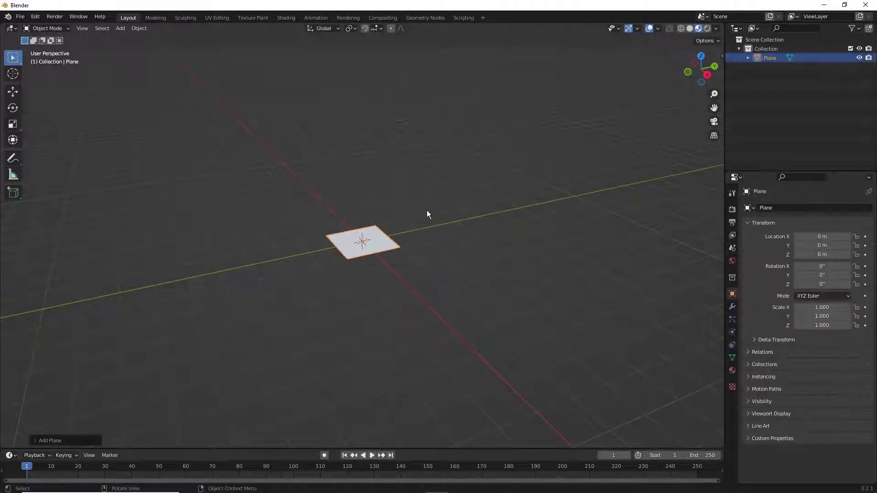
{"action": "left_click", "coordinate": [732, 371]}
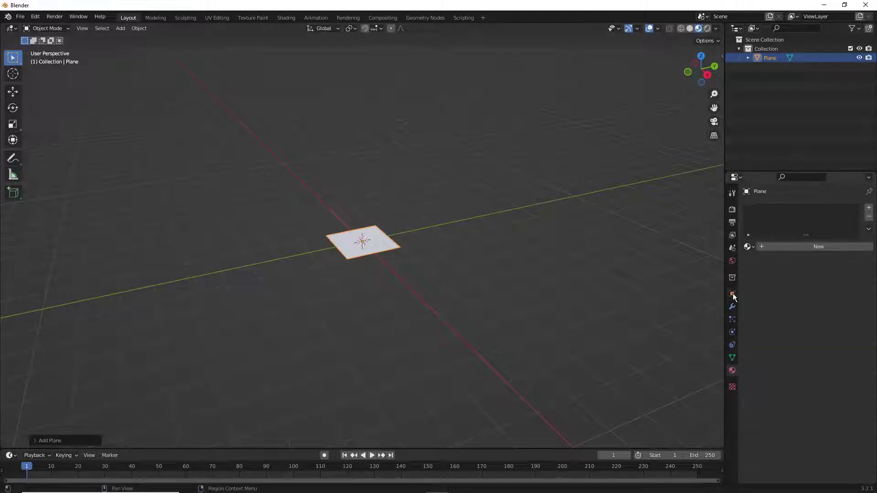
{"action": "left_click", "coordinate": [749, 247]}
{"action": "left_click", "coordinate": [767, 261]}
{"action": "double_click", "coordinate": [772, 246]}
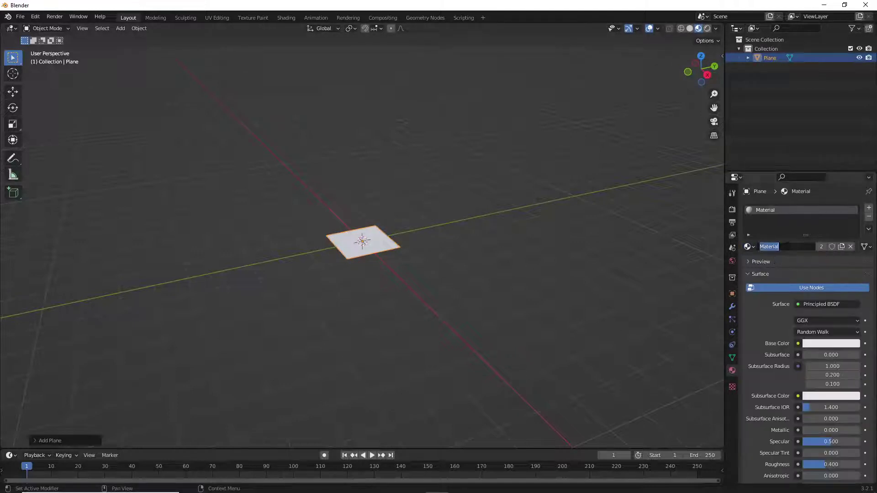
{"action": "type", "text": "Cruve"}
{"action": "key", "text": "Return"}
- In the Geometry Nodes workspace, create a new geometry node tree for the plane
{"action": "left_click", "coordinate": [423, 17]}
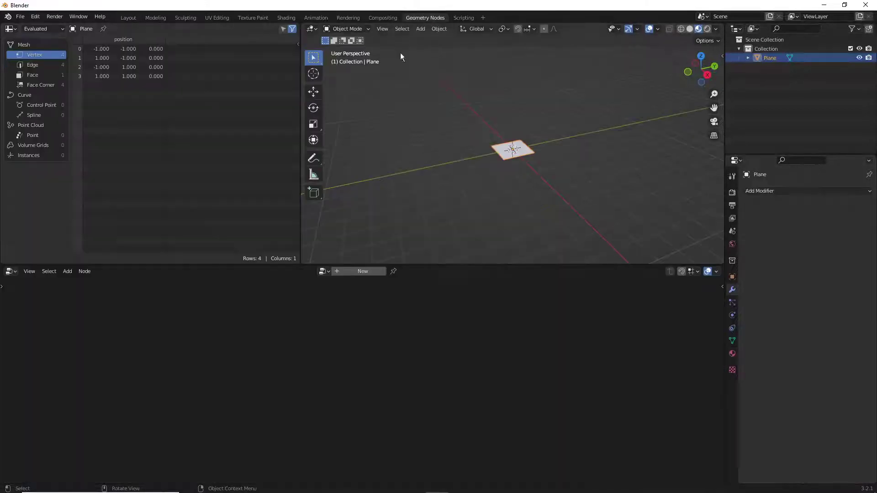
{"action": "left_click", "coordinate": [337, 271]}
{"action": "scroll", "coordinate": [319, 357], "scroll_direction": "up", "scroll_amount": 4}
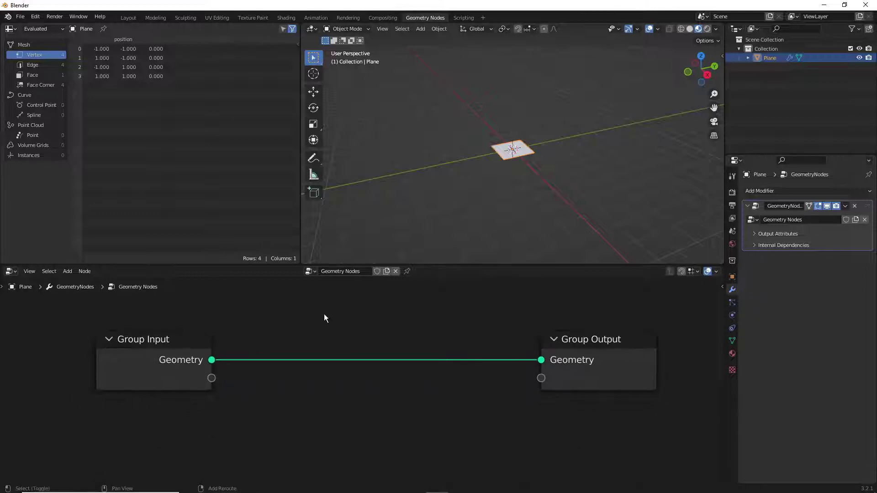
- Insert a Mesh to Curve node on the link between Group Input and Group Output
{"action": "key", "text": "shift+a"}
{"action": "mouse_move", "coordinate": [299, 247]}
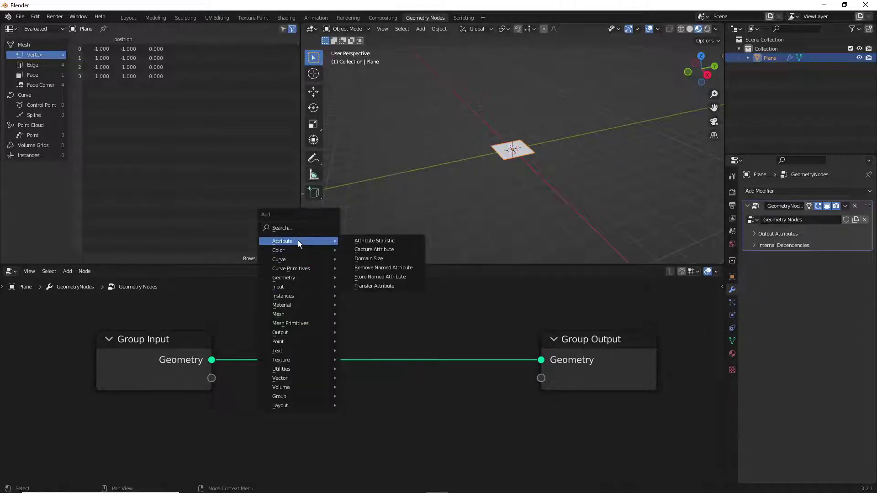
{"action": "left_click", "coordinate": [294, 228]}
{"action": "type", "text": "c"}
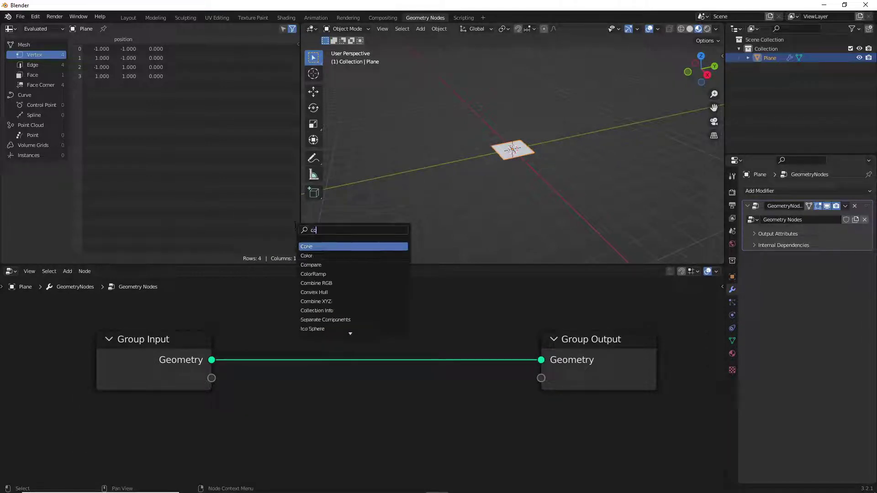
{"action": "key", "text": "BackSpace"}
{"action": "type", "text": "mesh to"}
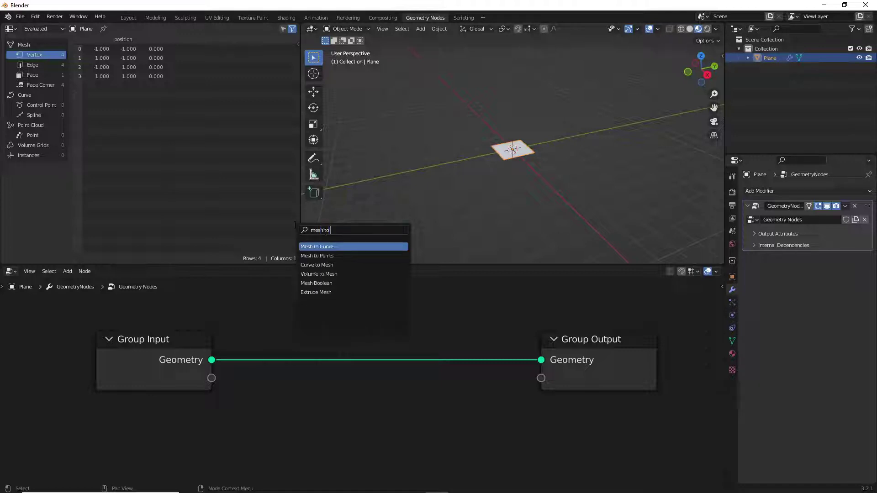
{"action": "left_click", "coordinate": [317, 247]}
{"action": "left_click", "coordinate": [266, 318]}
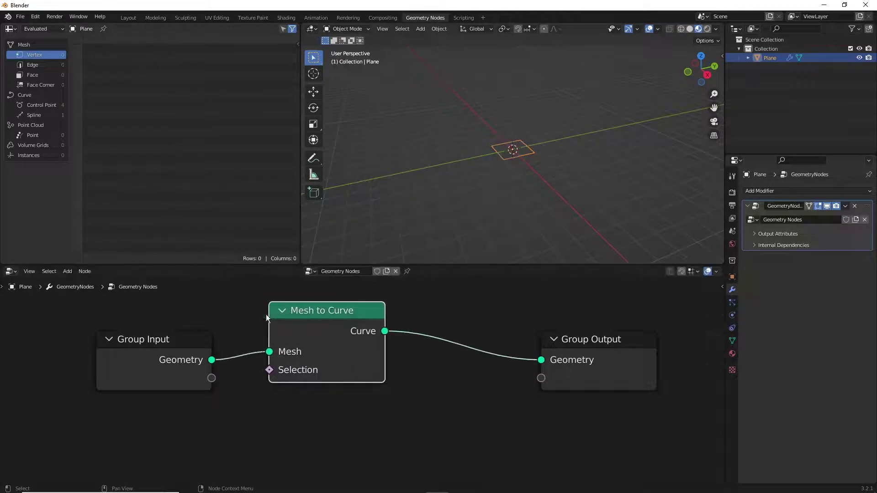
- Spread out Group Input, Mesh to Curve and Group Output so the links run straight
{"action": "left_click_drag", "start_coordinate": [198, 338], "coordinate": [78, 336]}
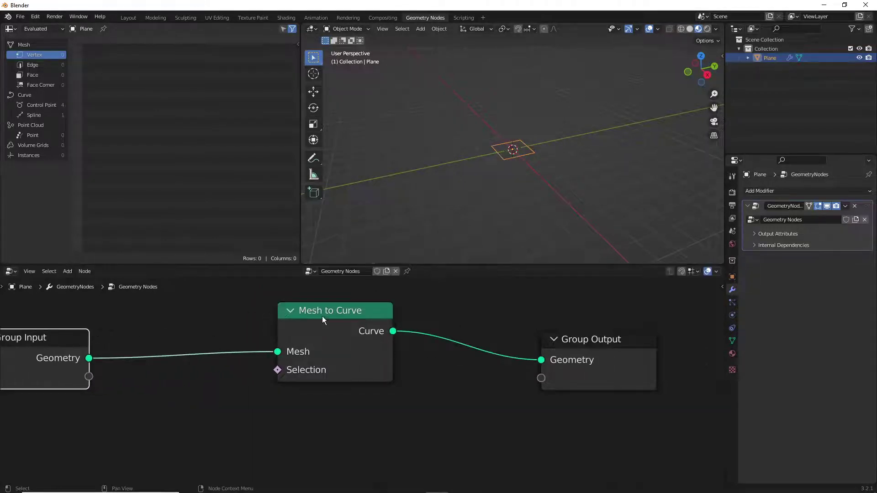
{"action": "left_click_drag", "start_coordinate": [322, 317], "coordinate": [231, 327]}
{"action": "left_click", "coordinate": [624, 341]}
{"action": "left_click_drag", "start_coordinate": [549, 335], "coordinate": [579, 329]}
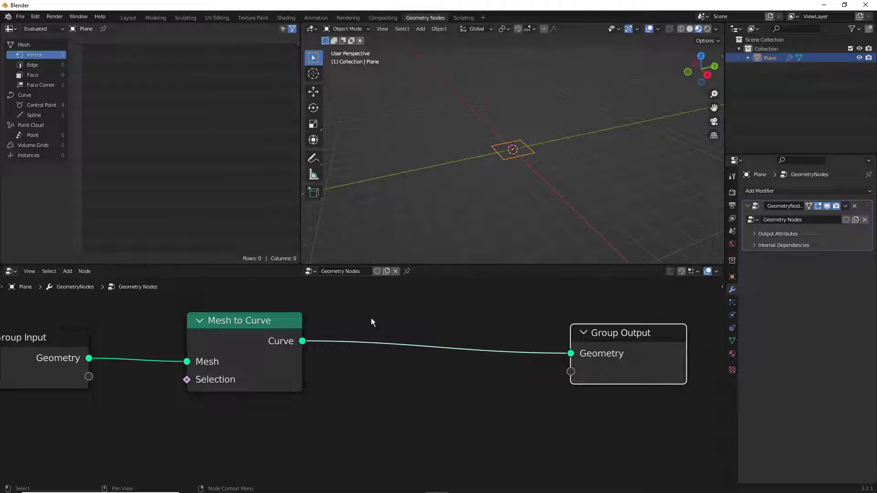
- Insert a Set Spline Cyclic node after Mesh to Curve
{"action": "key", "text": "shift+a"}
{"action": "left_click", "coordinate": [370, 307]}
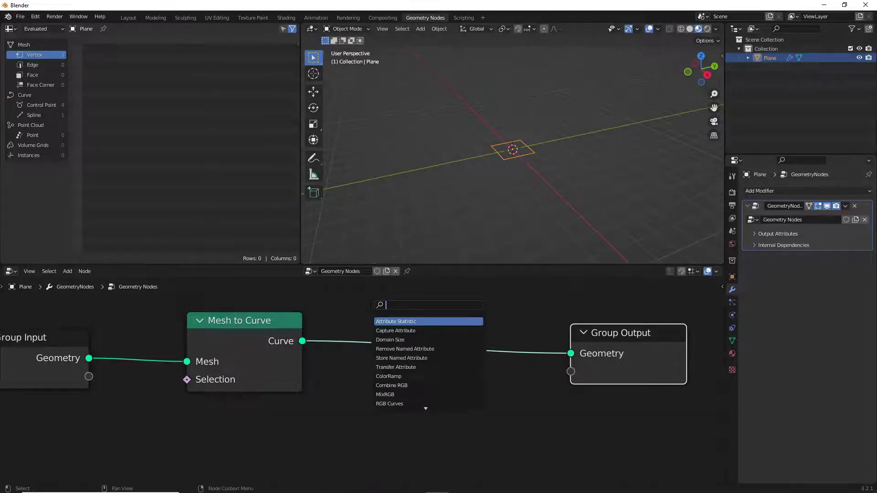
{"action": "type", "text": "cycl"}
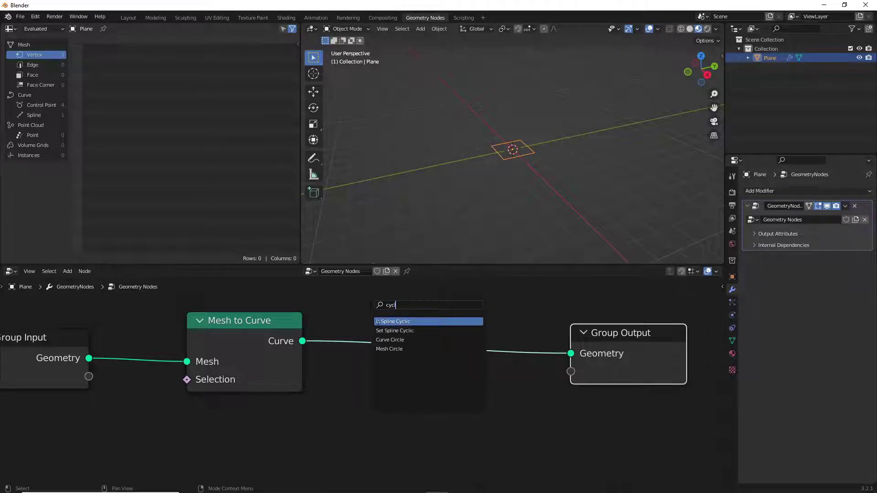
{"action": "left_click", "coordinate": [378, 322]}
{"action": "key", "text": "Escape"}
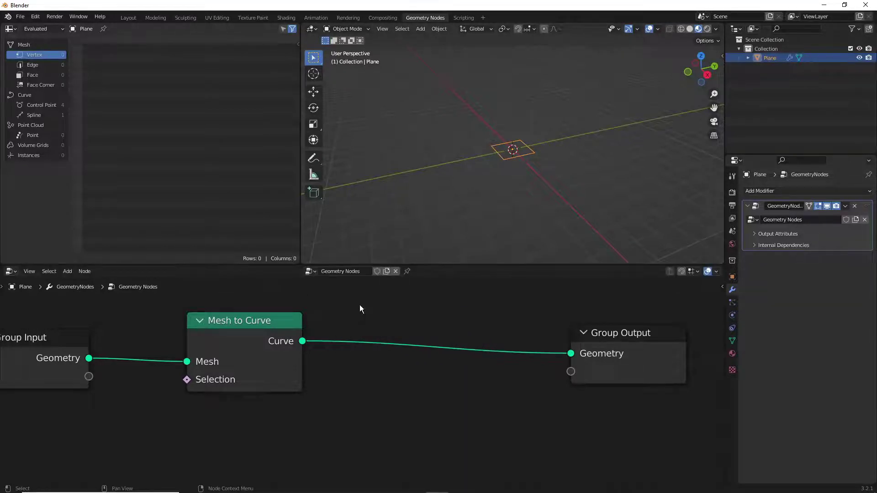
{"action": "key", "text": "shift+a"}
{"action": "left_click", "coordinate": [360, 302]}
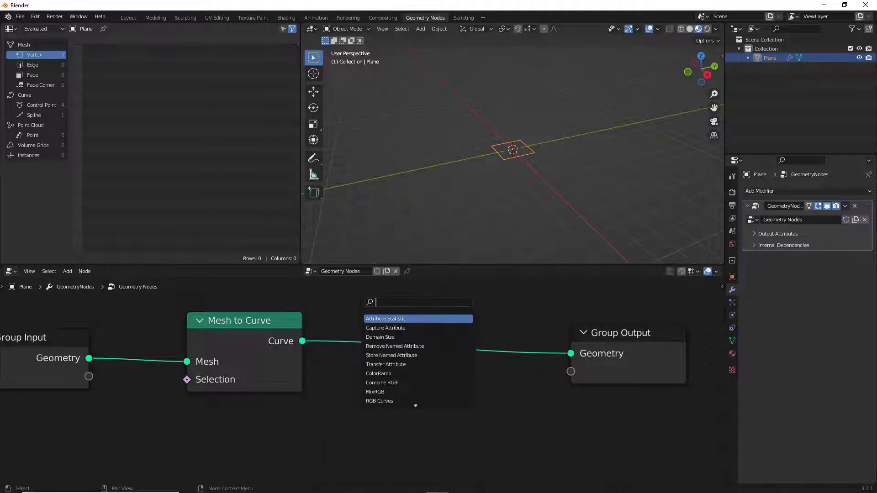
{"action": "type", "text": "get"}
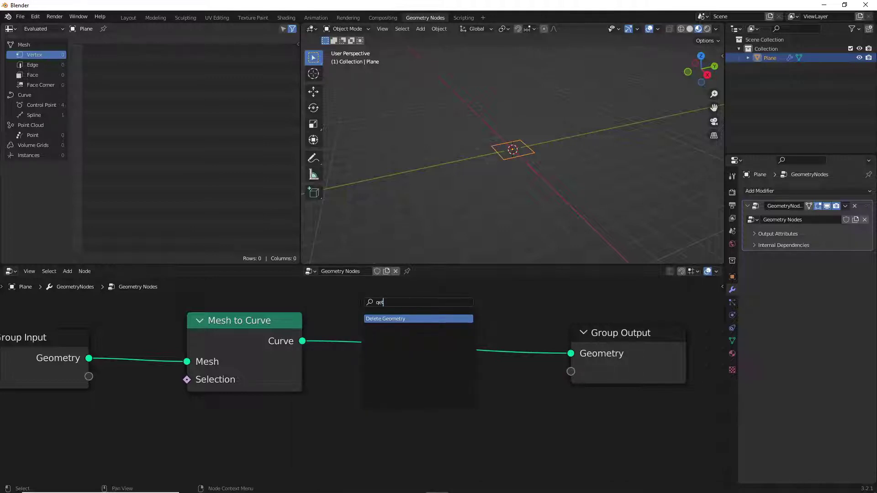
{"action": "key", "text": "BackSpace"}
{"action": "key", "text": "BackSpace"}
{"action": "key", "text": "BackSpace"}
{"action": "type", "text": "set splice"}
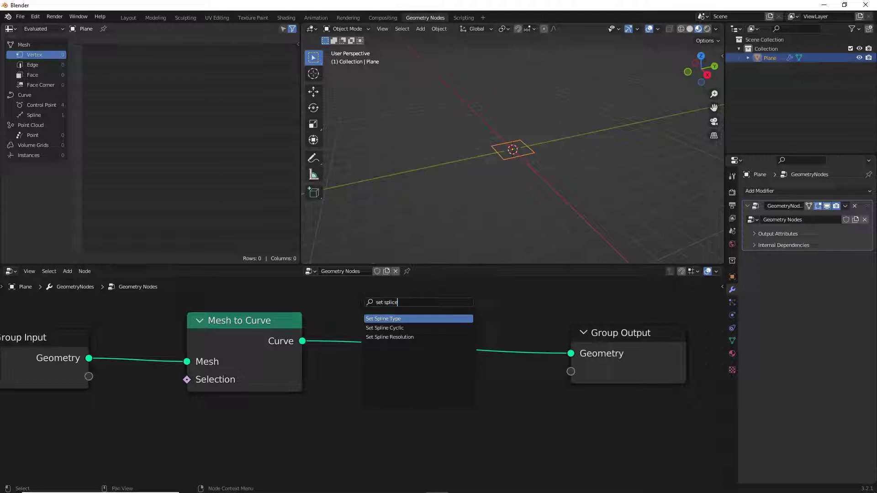
{"action": "left_click", "coordinate": [386, 328]}
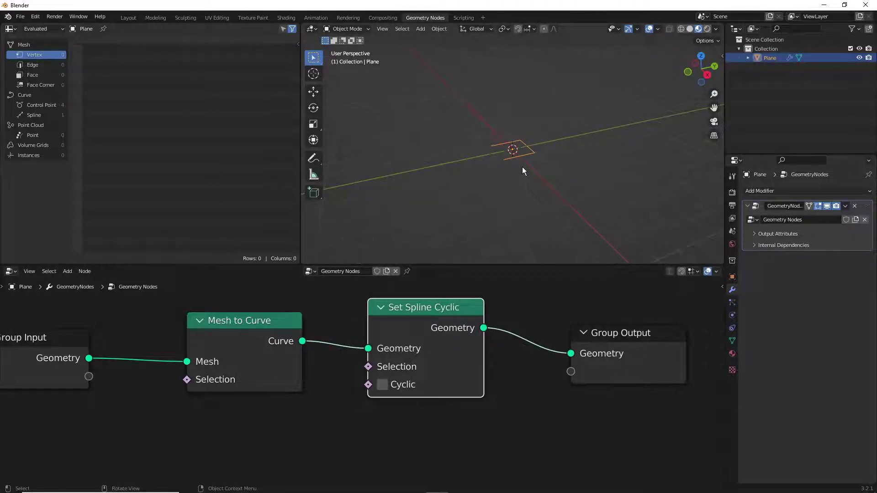
- Move Group Output right to make room and add a Curve to Mesh node
{"action": "scroll", "coordinate": [522, 167], "scroll_direction": "up", "scroll_amount": 3}
{"action": "middle_click_drag", "start_coordinate": [544, 306], "coordinate": [360, 315]}
{"action": "left_click_drag", "start_coordinate": [412, 332], "coordinate": [550, 338]}
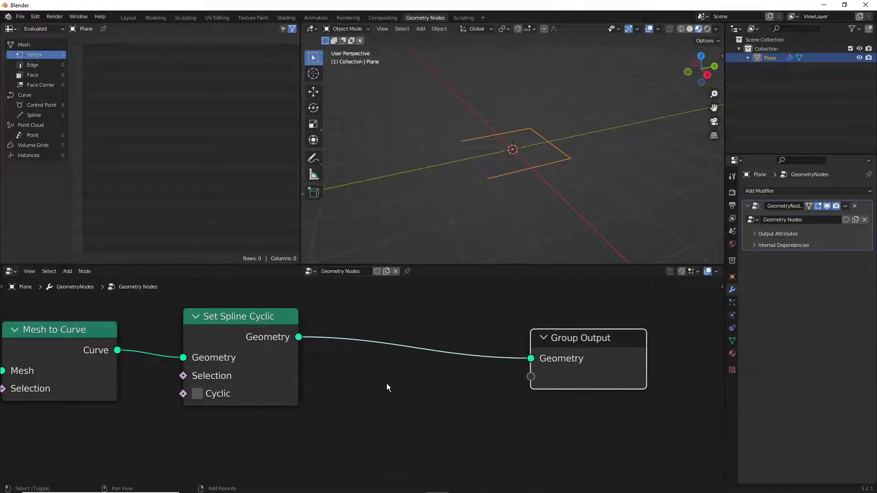
{"action": "key", "text": "shift+a"}
{"action": "left_click", "coordinate": [361, 303]}
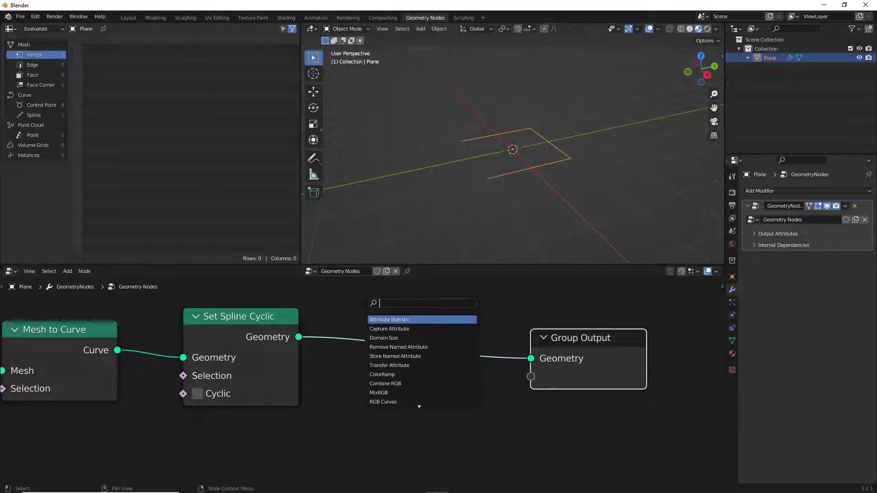
{"action": "type", "text": "mesh"}
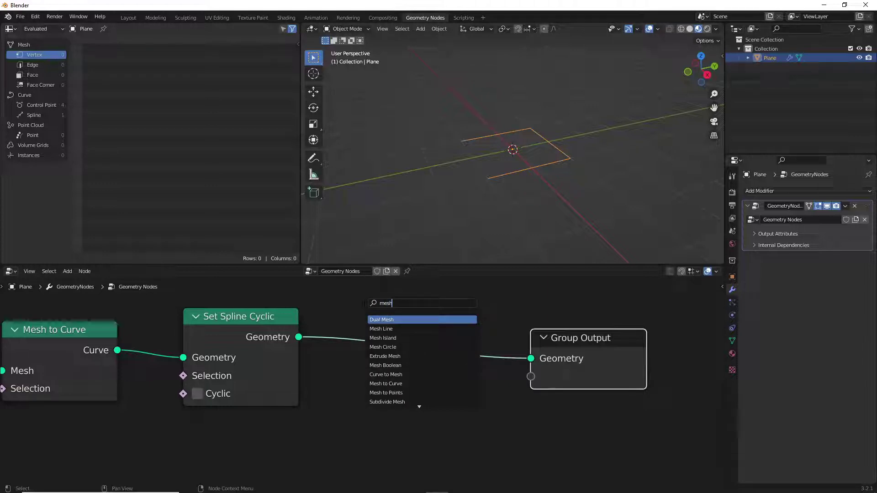
{"action": "left_click", "coordinate": [385, 374]}
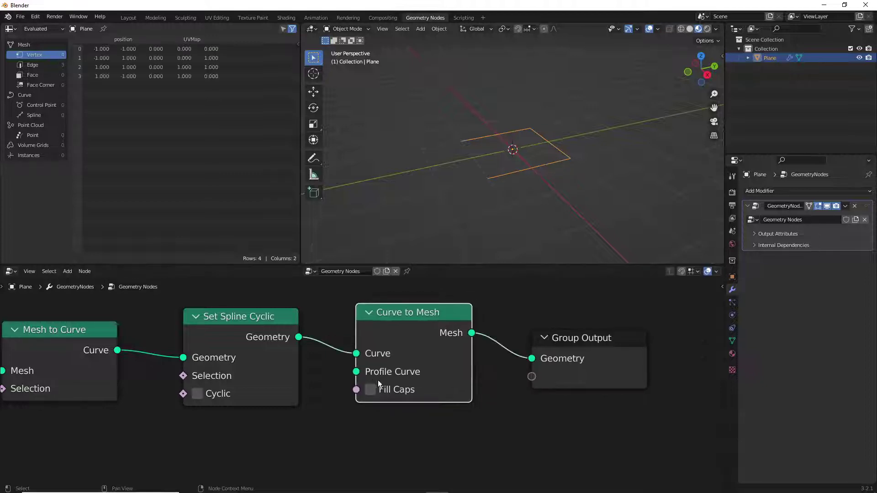
- Place Curve to Mesh on the output link and feed a new Curve Circle into its Profile Curve
{"action": "left_click", "coordinate": [377, 380]}
{"action": "middle_click_drag", "start_coordinate": [298, 425], "coordinate": [385, 388]}
{"action": "key", "text": "shift+a"}
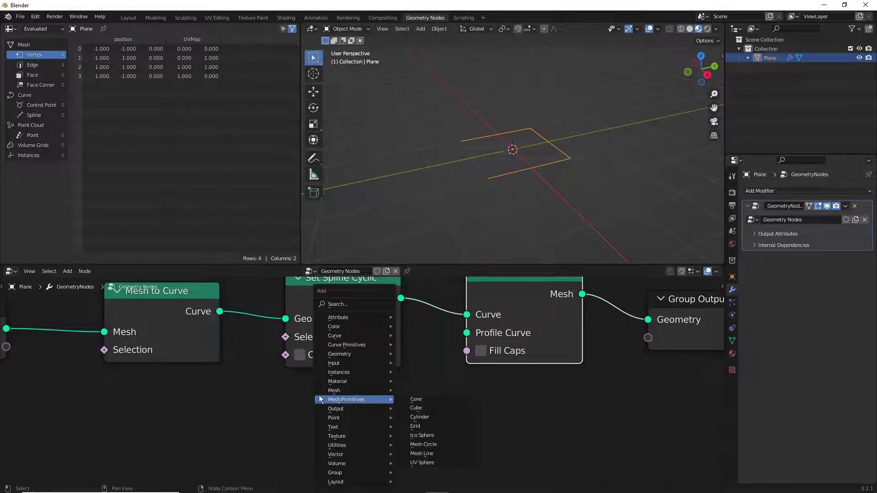
{"action": "left_click", "coordinate": [349, 305]}
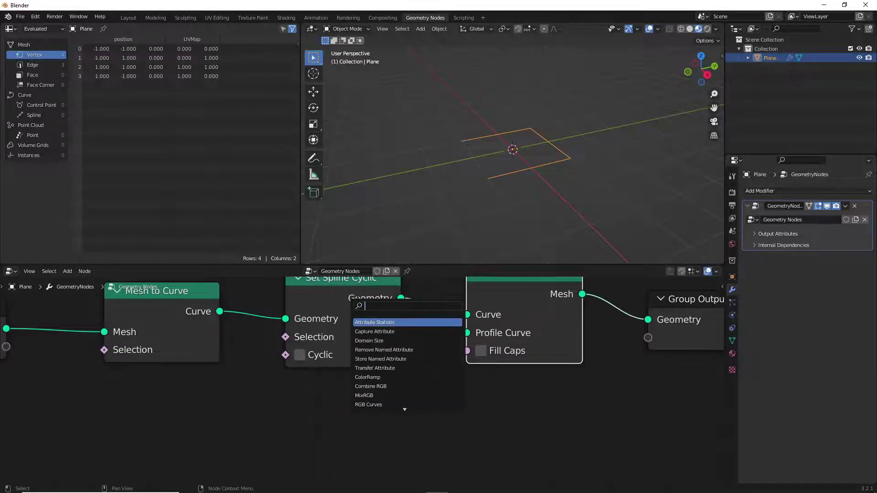
{"action": "type", "text": "cic"}
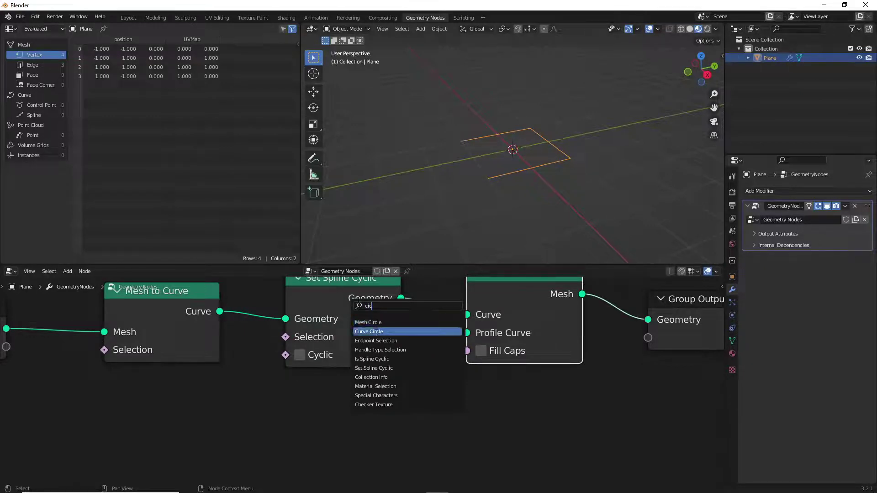
{"action": "left_click", "coordinate": [369, 331]}
{"action": "left_click", "coordinate": [354, 404]}
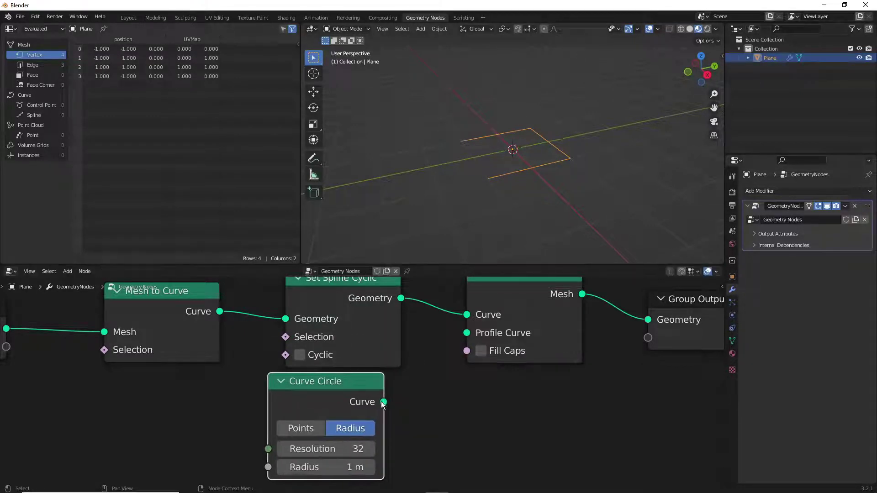
{"action": "left_click_drag", "start_coordinate": [382, 402], "coordinate": [462, 340]}
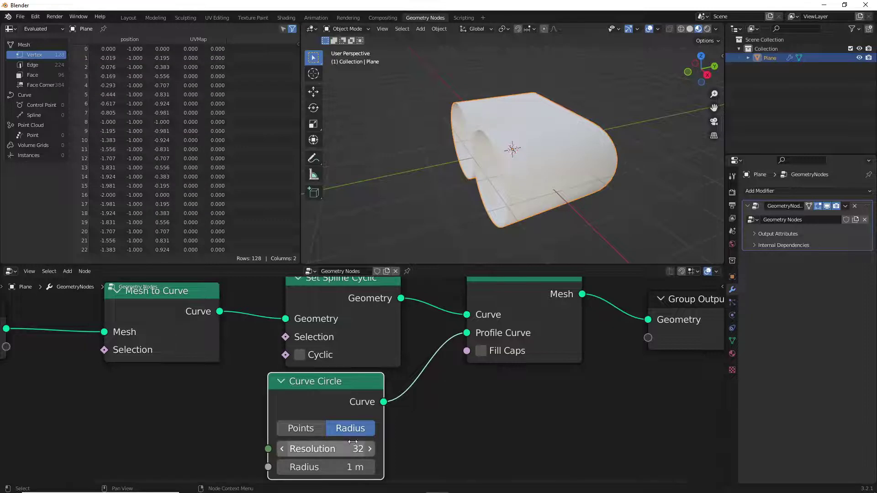
- Set the Curve Circle's resolution to 8 and radius to 0.2 m
{"action": "left_click_drag", "start_coordinate": [326, 449], "coordinate": [295, 448]}
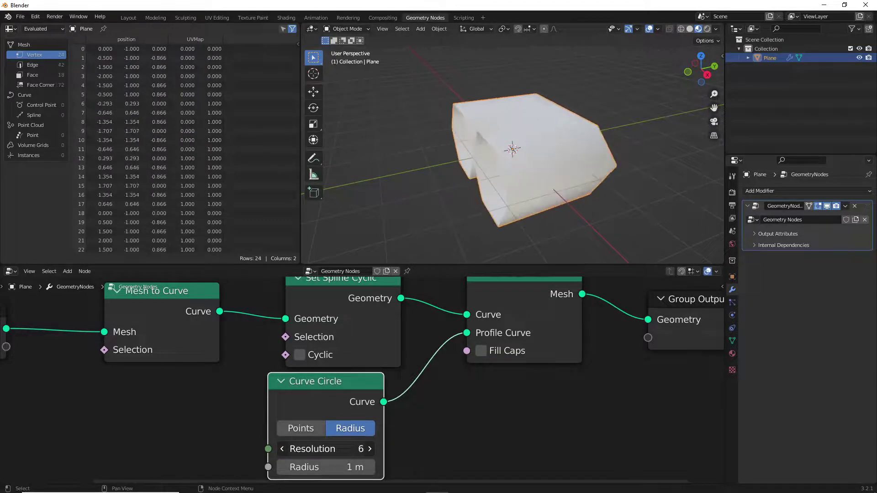
{"action": "left_click", "coordinate": [295, 448]}
{"action": "type", "text": "8"}
{"action": "key", "text": "Return"}
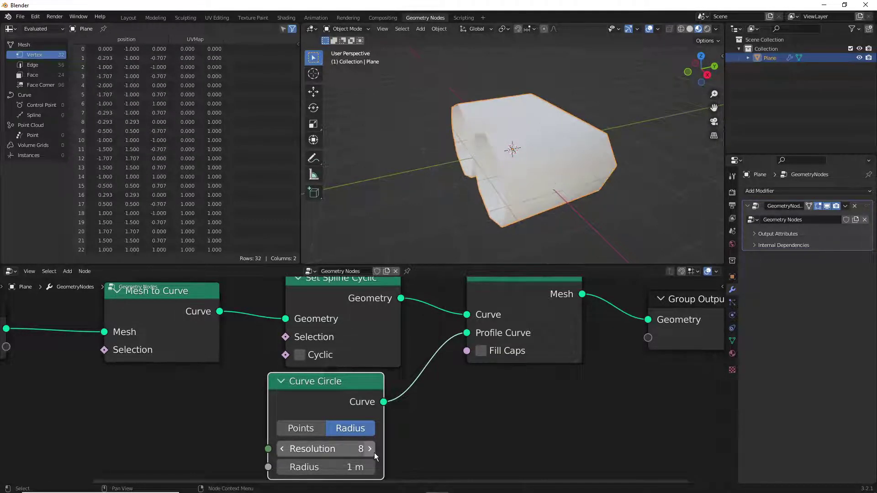
{"action": "left_click", "coordinate": [320, 467]}
{"action": "type", "text": ".8"}
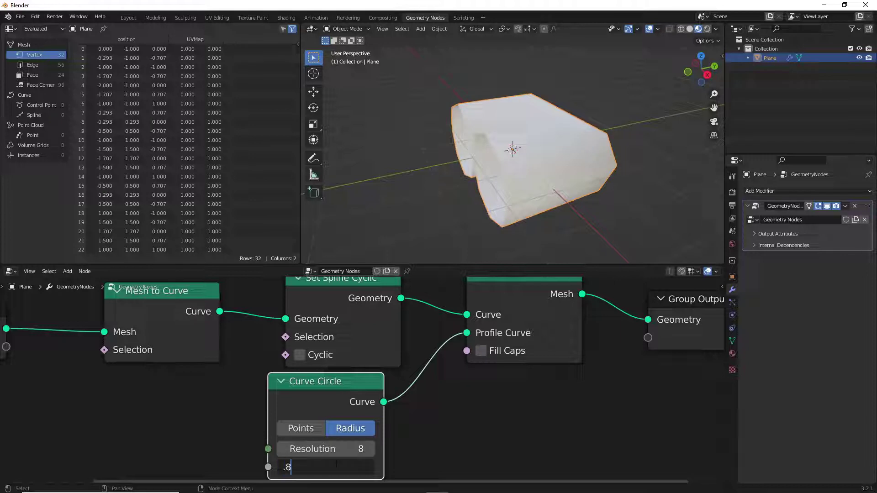
{"action": "key", "text": "BackSpace"}
{"action": "key", "text": "BackSpace"}
{"action": "type", "text": ".2"}
{"action": "key", "text": "Return"}
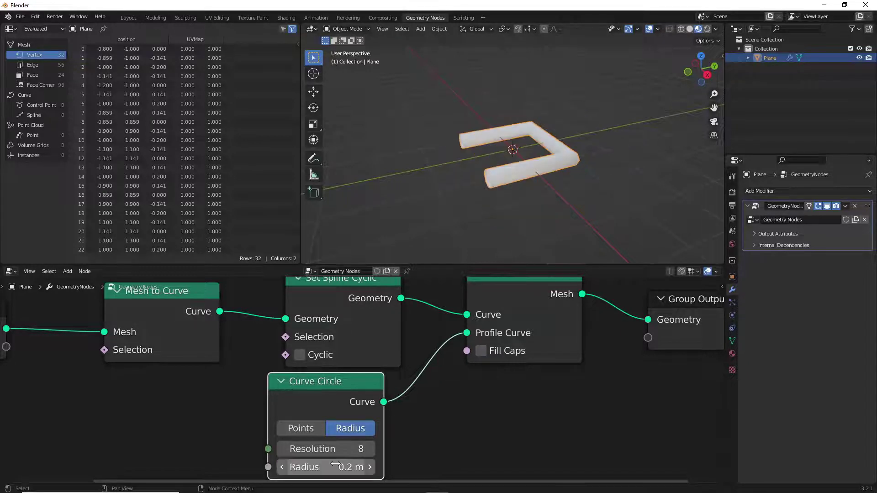
{"action": "middle_click_drag", "start_coordinate": [540, 151], "coordinate": [523, 162]}
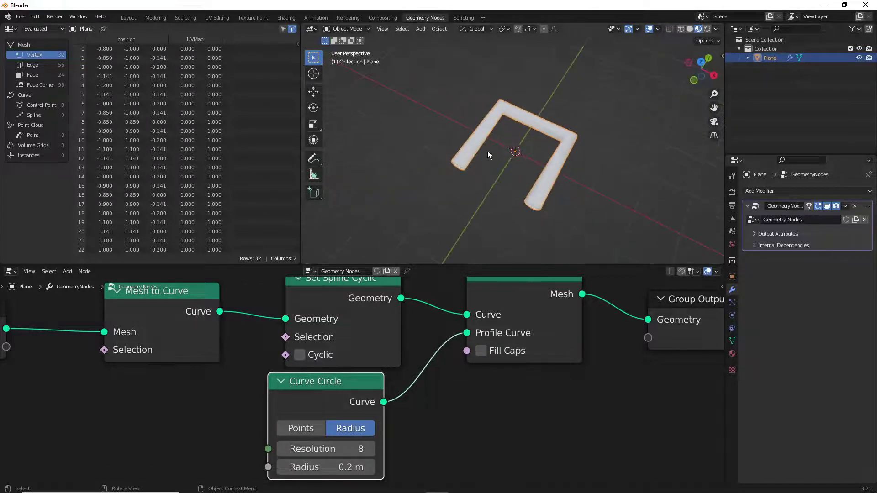
- Move Mesh to Curve and Set Spline Cyclic left and Group Output right to free space
{"action": "scroll", "coordinate": [417, 328], "scroll_direction": "down", "scroll_amount": 3}
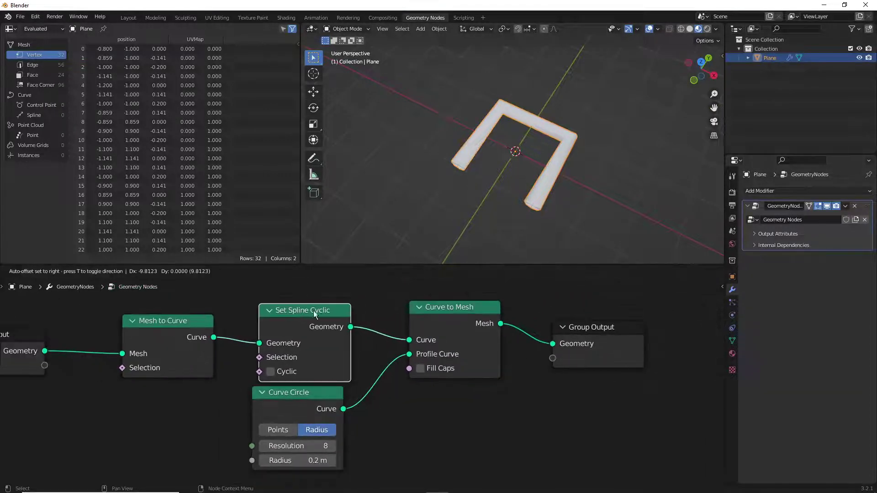
{"action": "left_click_drag", "start_coordinate": [164, 321], "coordinate": [96, 321]}
{"action": "left_click_drag", "start_coordinate": [277, 318], "coordinate": [185, 314]}
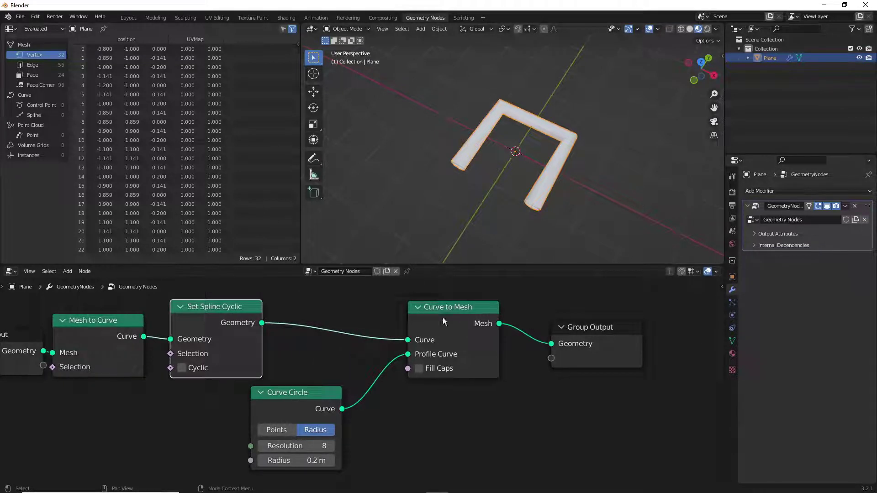
{"action": "left_click_drag", "start_coordinate": [594, 337], "coordinate": [631, 336]}
{"action": "left_click", "coordinate": [540, 308]}
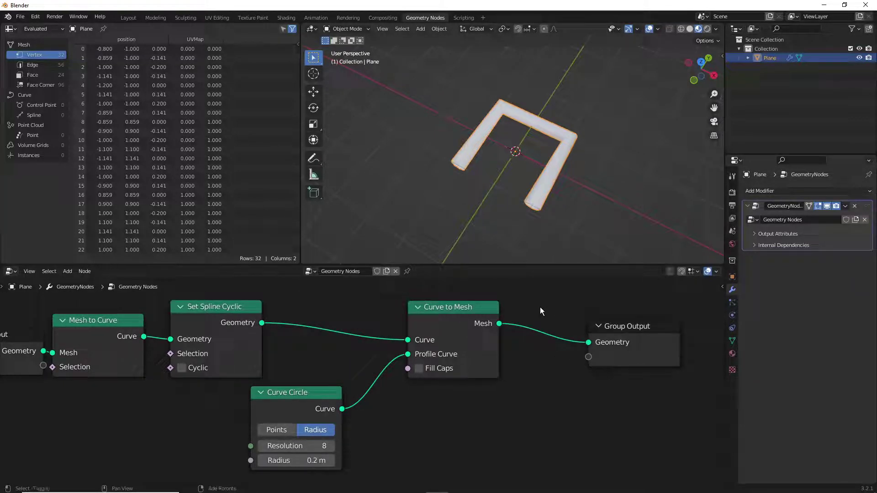
- Insert a Set Material node before Group Output using the Cruve material
{"action": "key", "text": "shift+a"}
{"action": "left_click", "coordinate": [540, 305]}
{"action": "type", "text": "set"}
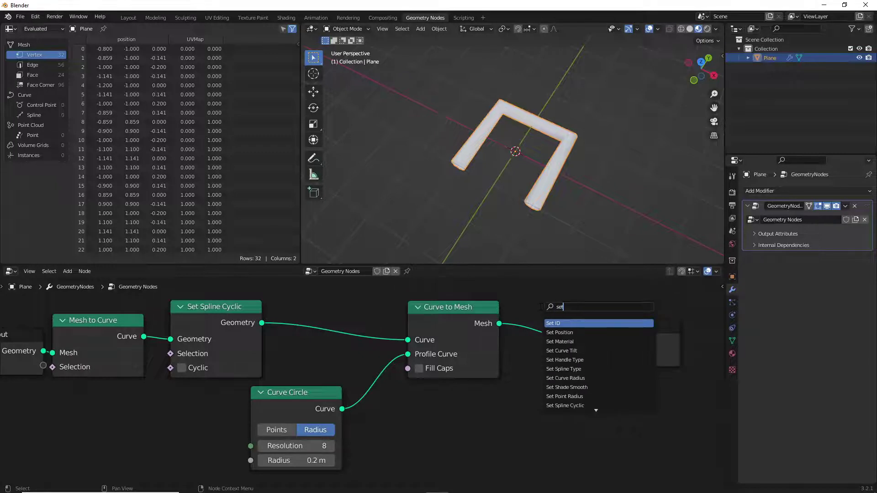
{"action": "left_click", "coordinate": [560, 341]}
{"action": "left_click", "coordinate": [580, 340]}
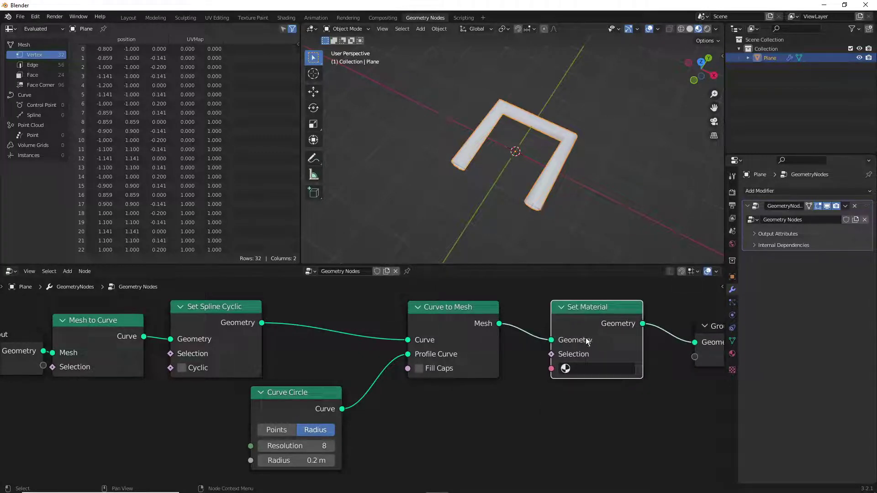
{"action": "left_click", "coordinate": [570, 370]}
{"action": "left_click", "coordinate": [563, 231]}
- In Shading, replace Principled BSDF with pasted Texture Coordinate, Mapping and Image Texture nodes feeding Surface
{"action": "left_click", "coordinate": [286, 18]}
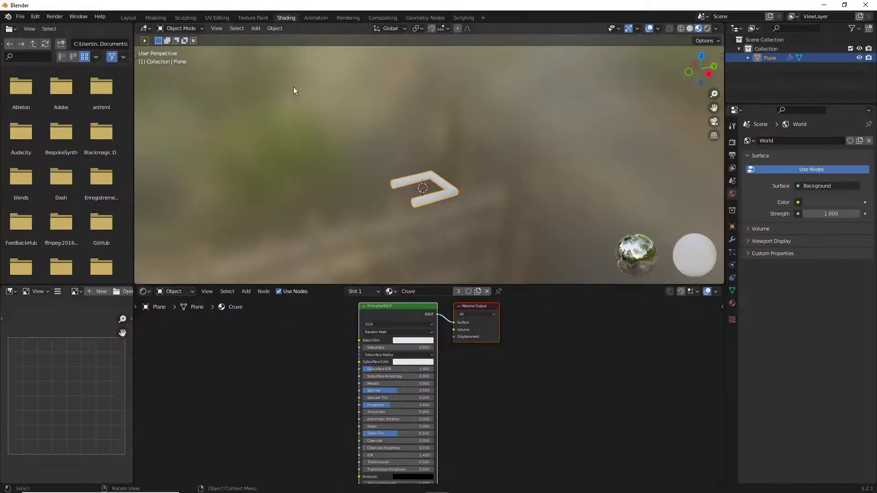
{"action": "left_click", "coordinate": [415, 307]}
{"action": "key", "text": "x"}
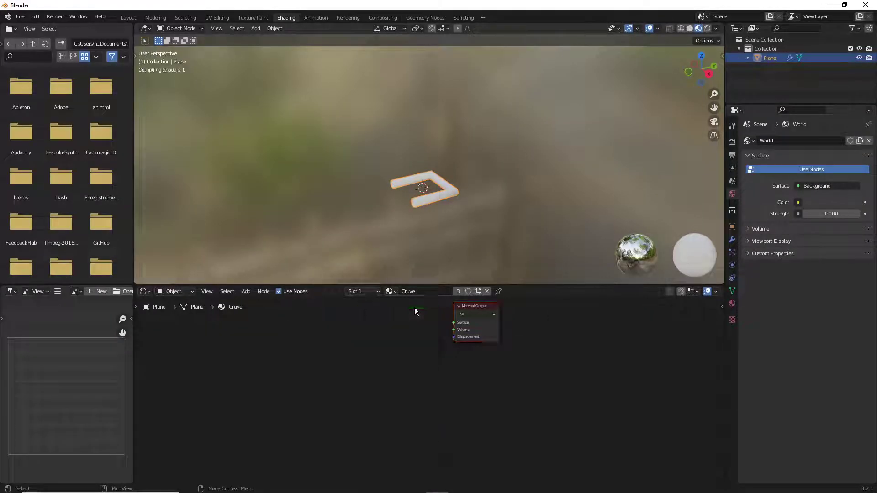
{"action": "left_click", "coordinate": [469, 309]}
{"action": "key", "text": "ctrl+v"}
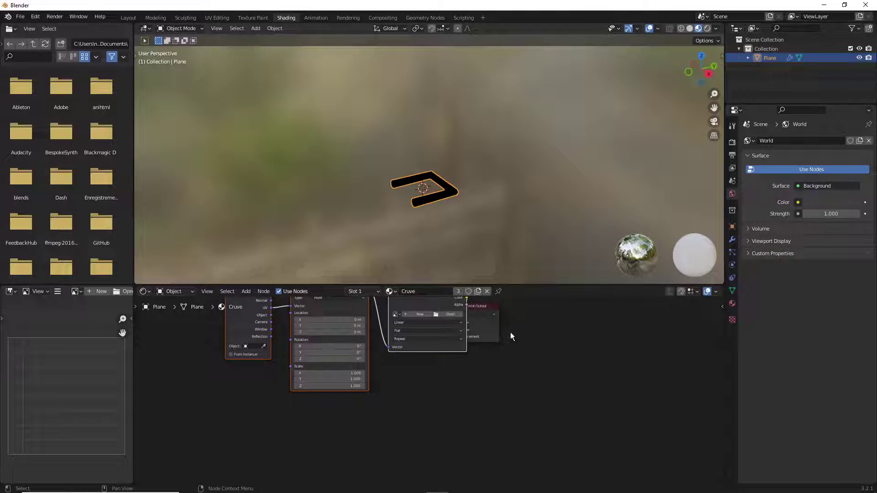
{"action": "middle_click_drag", "start_coordinate": [511, 337], "coordinate": [585, 364]}
{"action": "left_click", "coordinate": [648, 335]}
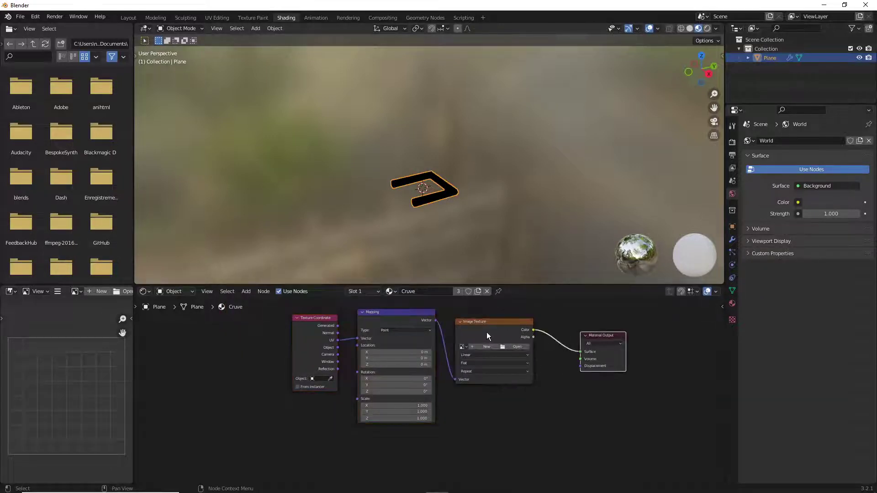
- Create a new Color Grid generated image for the Image Texture
{"action": "left_click", "coordinate": [487, 347]}
{"action": "left_click", "coordinate": [474, 413]}
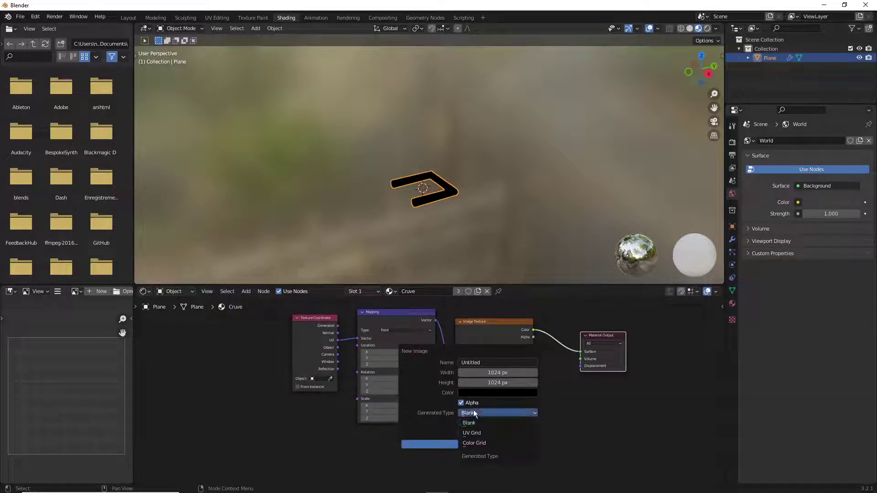
{"action": "left_click", "coordinate": [475, 443]}
{"action": "left_click", "coordinate": [475, 443]}
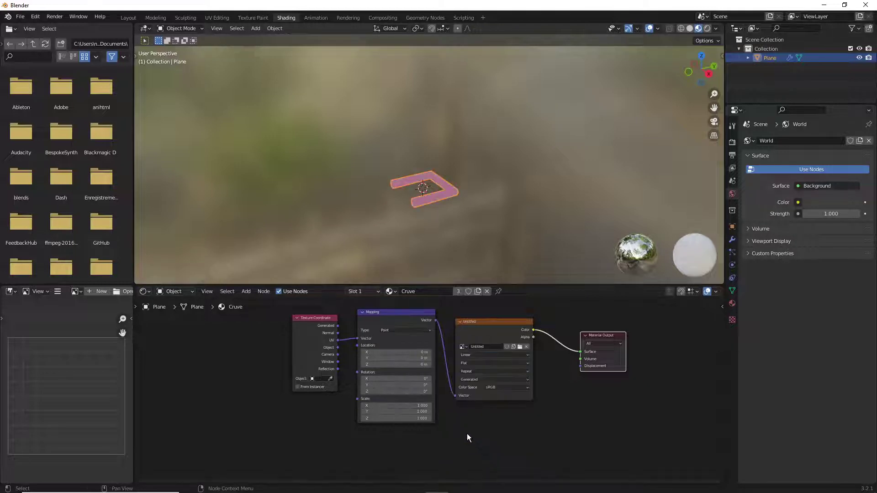
{"action": "middle_click_drag", "start_coordinate": [410, 212], "coordinate": [461, 220]}
{"action": "scroll", "coordinate": [437, 207], "scroll_direction": "up", "scroll_amount": 3}
{"action": "scroll", "coordinate": [461, 221], "scroll_direction": "up", "scroll_amount": 3}
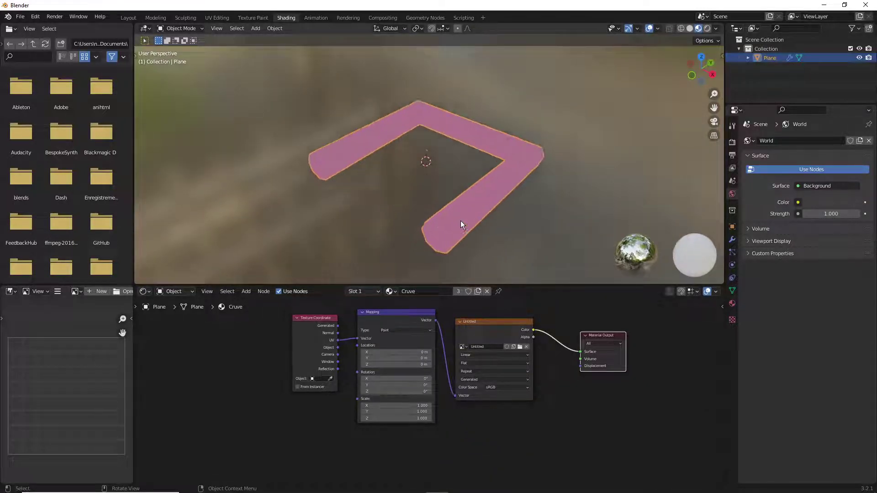
- Back in Geometry Nodes, reposition Curve Circle and the Group Input, Mesh to Curve and Set Spline Cyclic nodes
{"action": "left_click", "coordinate": [425, 17]}
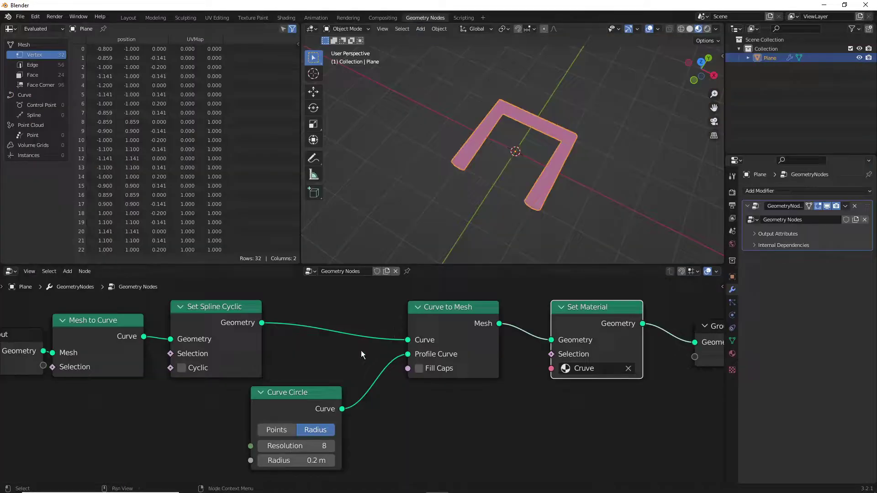
{"action": "scroll", "coordinate": [361, 350], "scroll_direction": "up", "scroll_amount": 3, "text": "ctrl"}
{"action": "scroll", "coordinate": [367, 356], "scroll_direction": "down", "scroll_amount": 3}
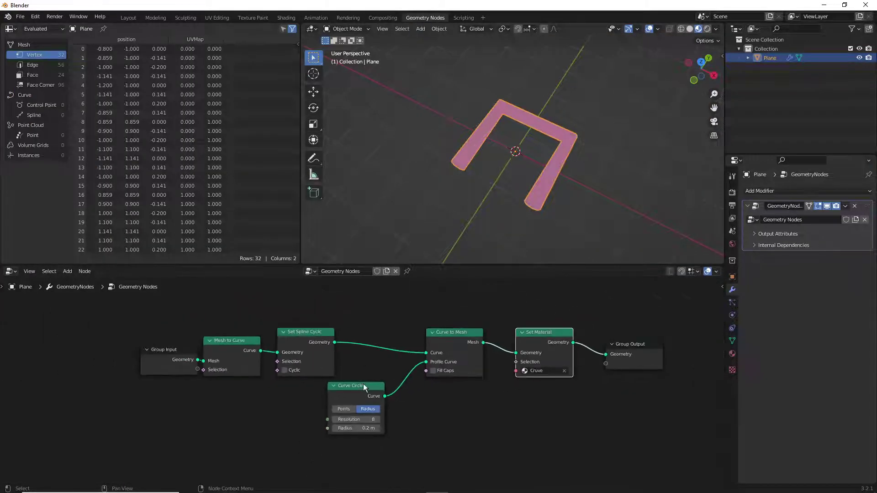
{"action": "left_click_drag", "start_coordinate": [363, 383], "coordinate": [308, 432]}
{"action": "left_click_drag", "start_coordinate": [102, 323], "coordinate": [320, 383]}
{"action": "left_click_drag", "start_coordinate": [303, 336], "coordinate": [212, 317]}
- Add a Spline Parameter node beside the curve nodes
{"action": "left_click_drag", "start_coordinate": [322, 438], "coordinate": [254, 415]}
{"action": "scroll", "coordinate": [396, 341], "scroll_direction": "up", "scroll_amount": 1}
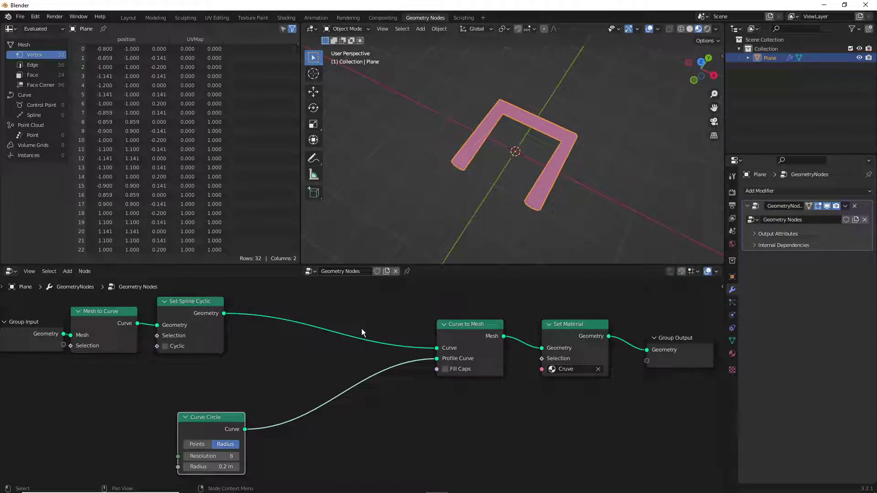
{"action": "key", "text": "shift+a"}
{"action": "mouse_move", "coordinate": [347, 317]}
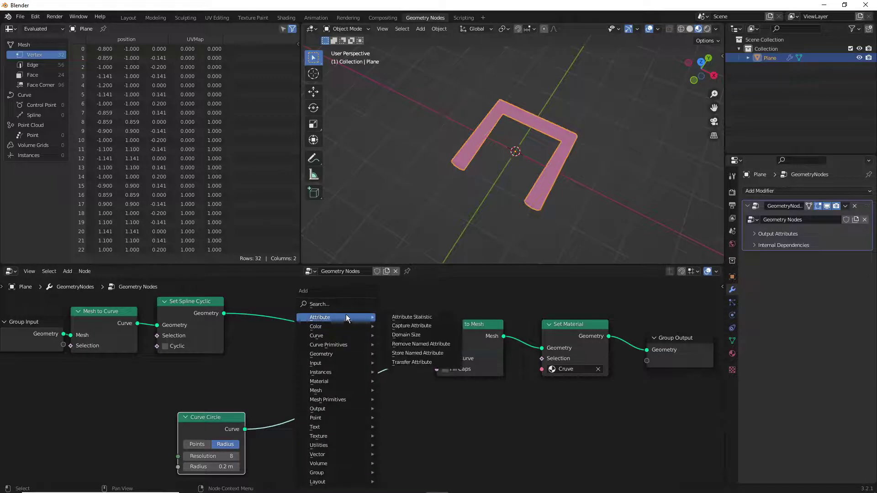
{"action": "left_click", "coordinate": [318, 304]}
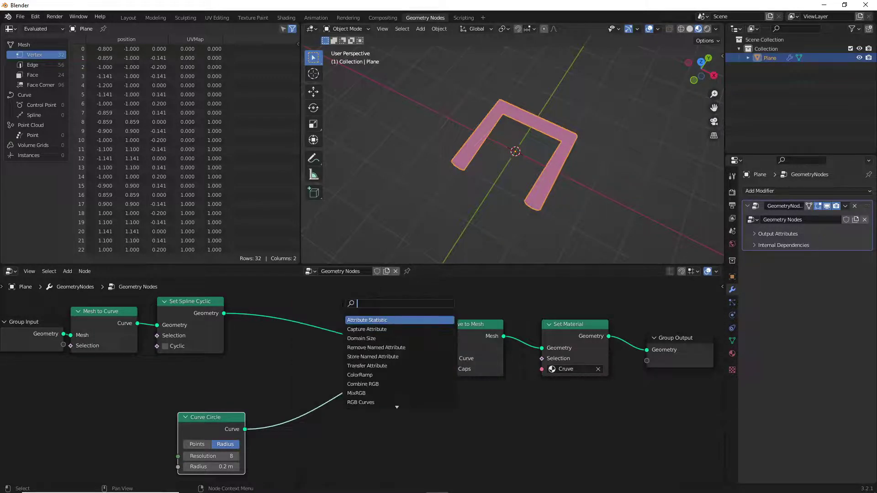
{"action": "type", "text": "spl"}
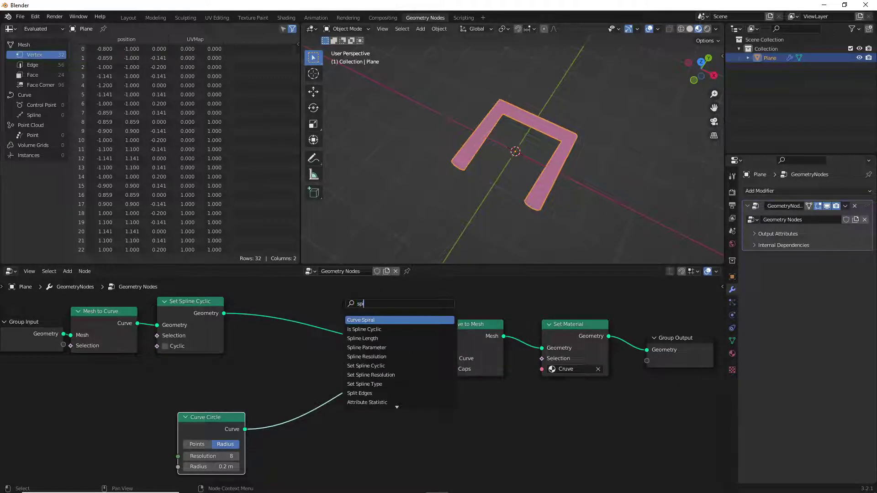
{"action": "key", "text": "Down"}
{"action": "key", "text": "Down"}
{"action": "key", "text": "Down"}
{"action": "key", "text": "Return"}
{"action": "left_click", "coordinate": [191, 404]}
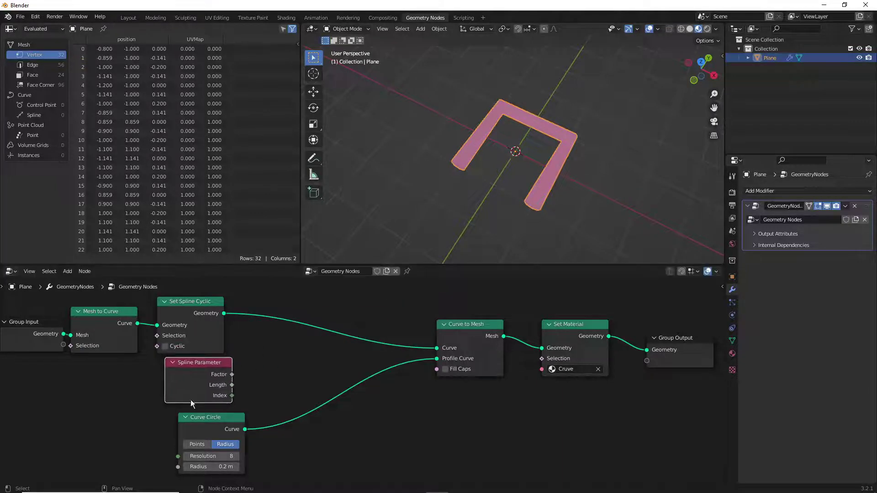
- Add Capture Attribute nodes on the main curve and Curve Circle links, feeding Factor into both
{"action": "key", "text": "shift+a"}
{"action": "mouse_move", "coordinate": [339, 317]}
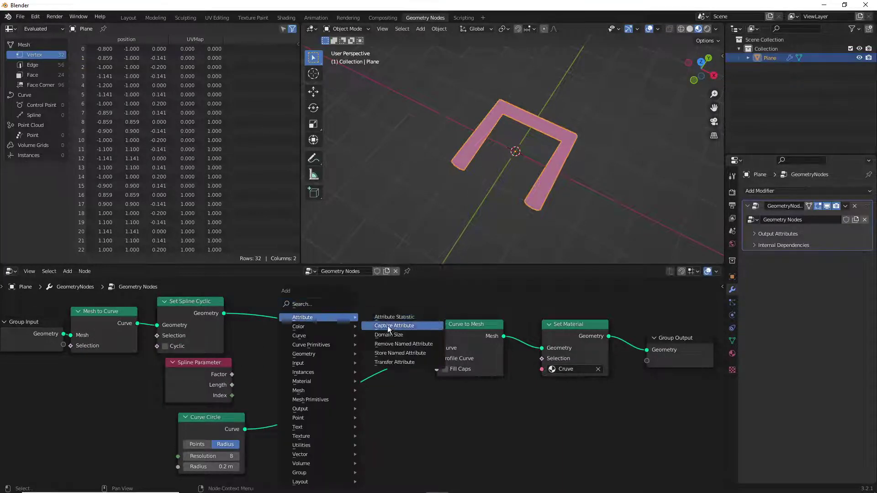
{"action": "left_click", "coordinate": [386, 327]}
{"action": "left_click", "coordinate": [295, 295]}
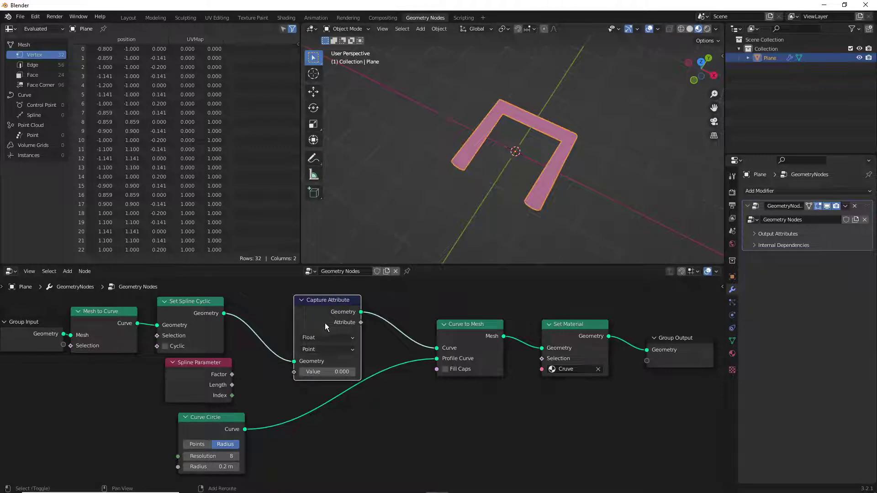
{"action": "key", "text": "shift+d"}
{"action": "left_click", "coordinate": [323, 414]}
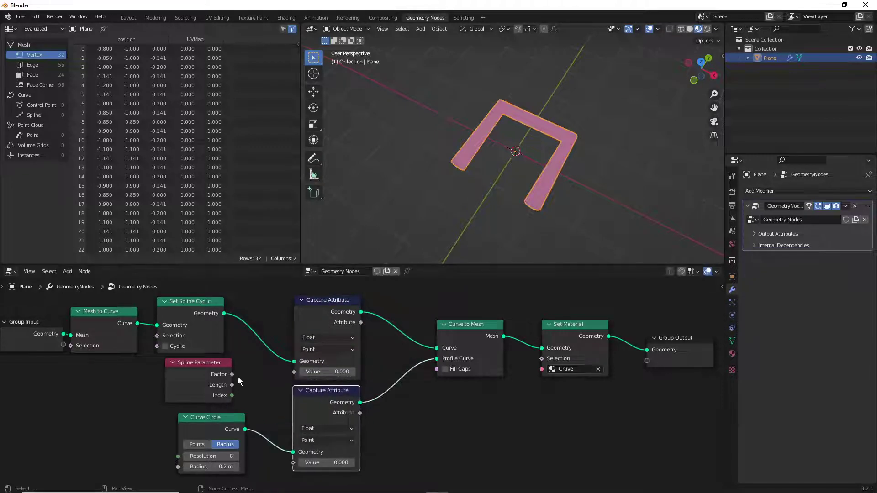
{"action": "left_click_drag", "start_coordinate": [232, 374], "coordinate": [293, 462]}
{"action": "middle_click_drag", "start_coordinate": [477, 429], "coordinate": [352, 416]}
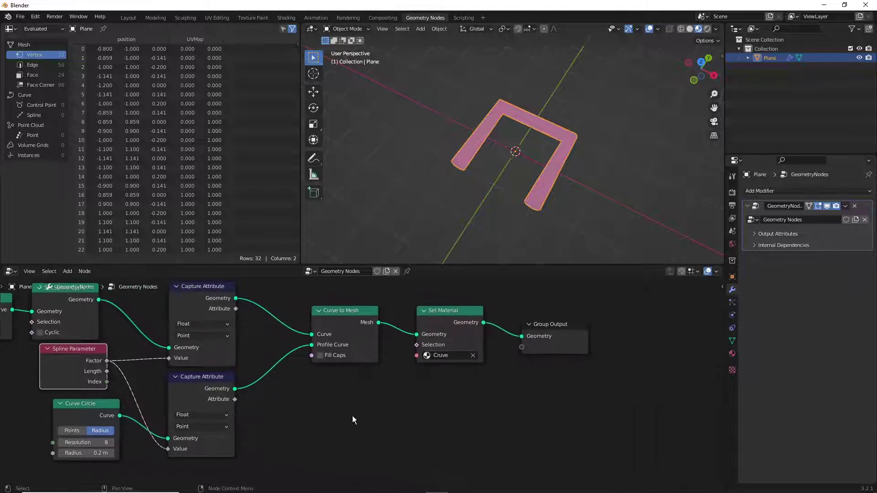
{"action": "key", "text": "shift+a"}
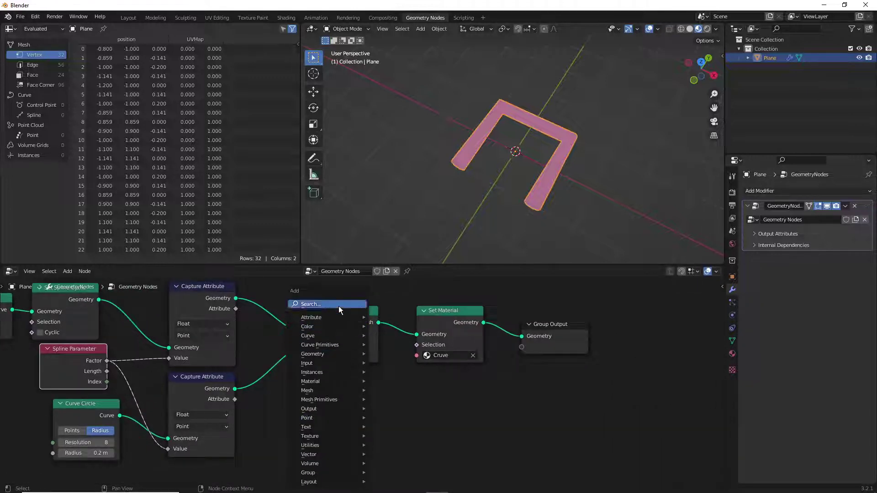
- Add Combine XYZ with the profile factor as X and path factor as Y, outputting its Vector
{"action": "left_click", "coordinate": [338, 306]}
{"action": "type", "text": "combine"}
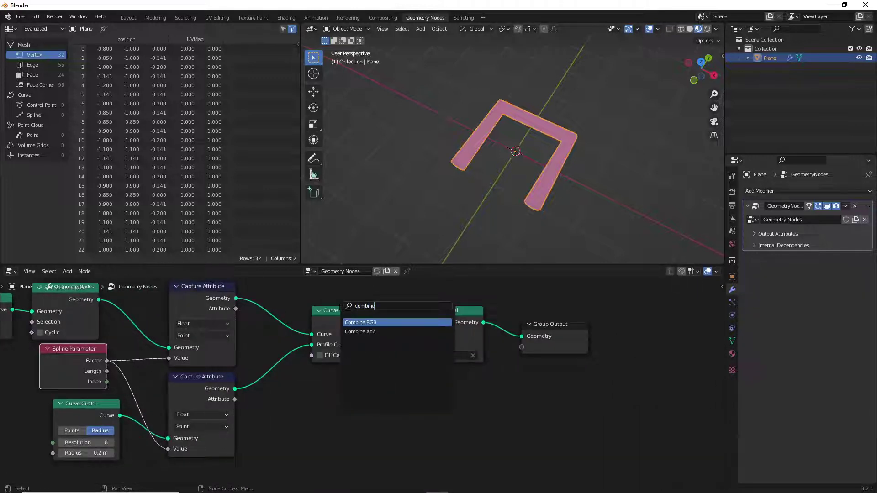
{"action": "key", "text": "Down"}
{"action": "key", "text": "Return"}
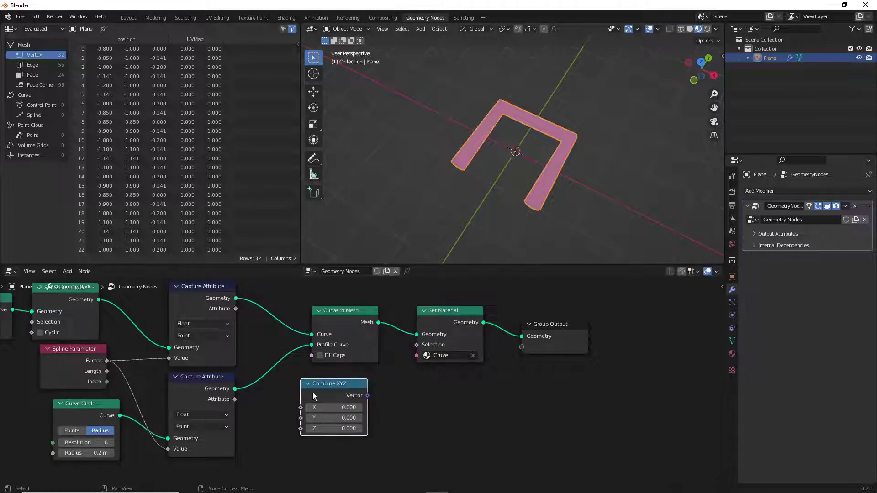
{"action": "left_click_drag", "start_coordinate": [236, 309], "coordinate": [300, 417]}
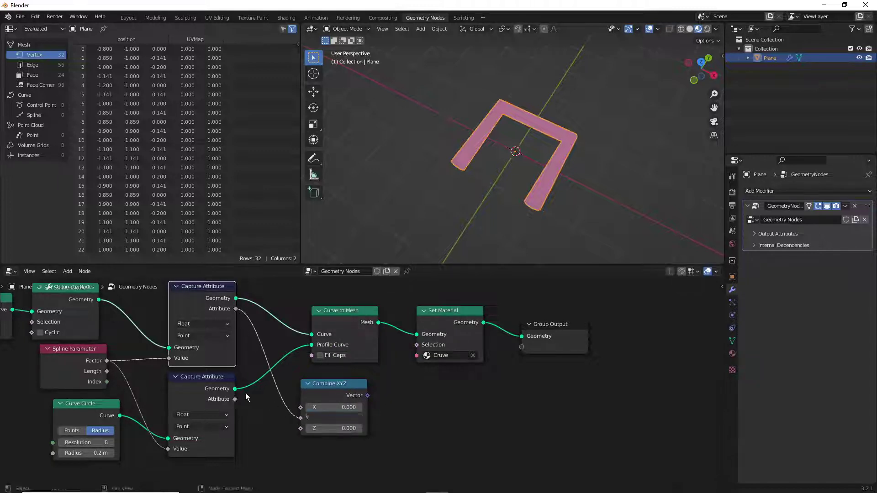
{"action": "left_click_drag", "start_coordinate": [234, 399], "coordinate": [300, 407]}
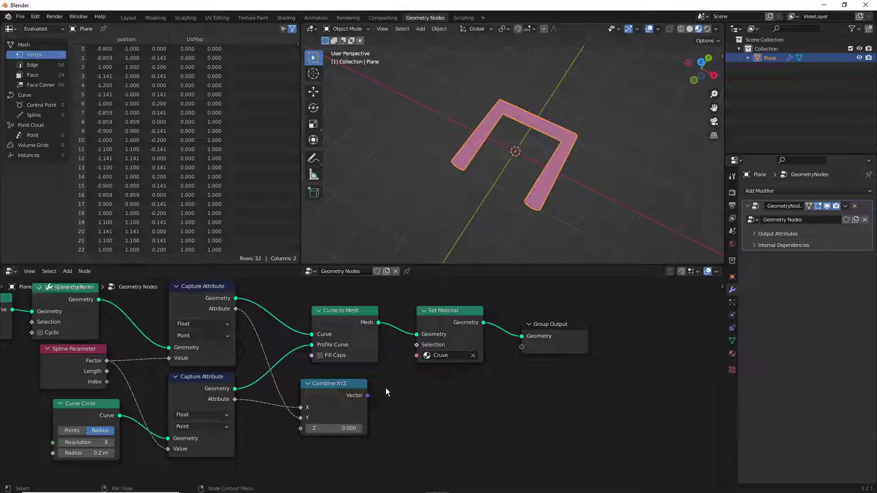
{"action": "left_click_drag", "start_coordinate": [368, 396], "coordinate": [521, 347]}
- Rename the node group's Vector output to UVs in the sidebar Group tab
{"action": "key", "text": "n"}
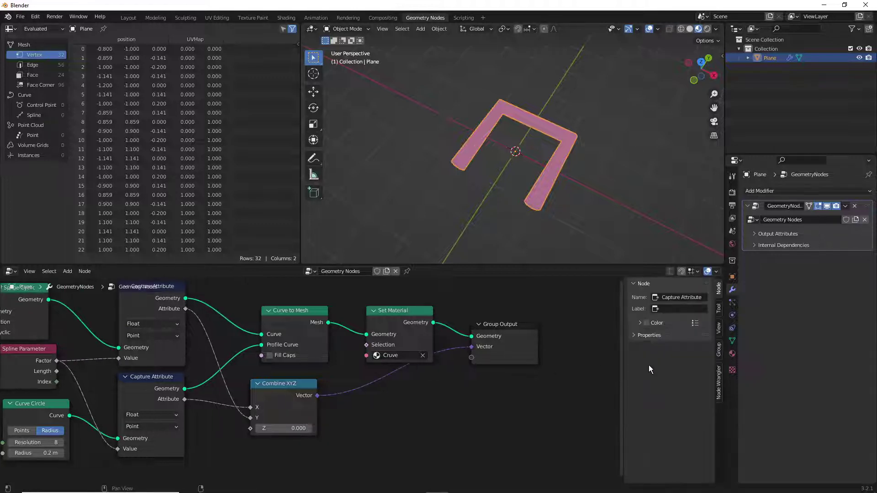
{"action": "left_click", "coordinate": [717, 351]}
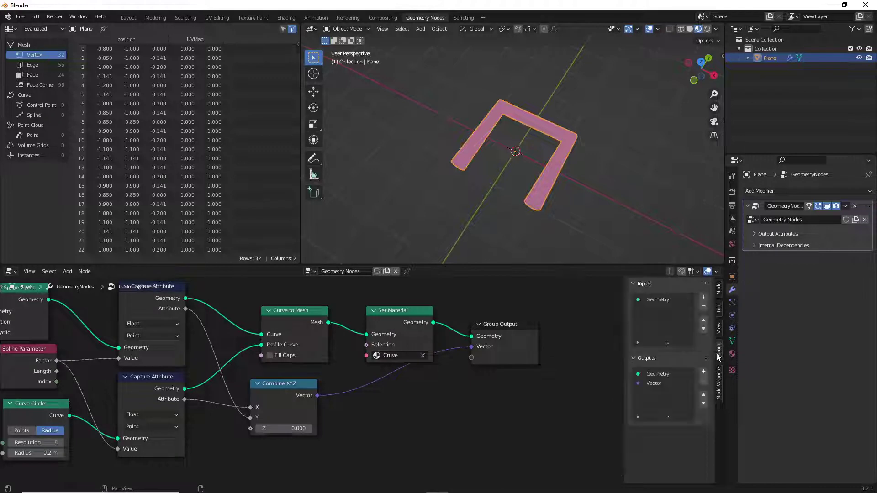
{"action": "left_click", "coordinate": [653, 384]}
{"action": "left_click", "coordinate": [685, 440]}
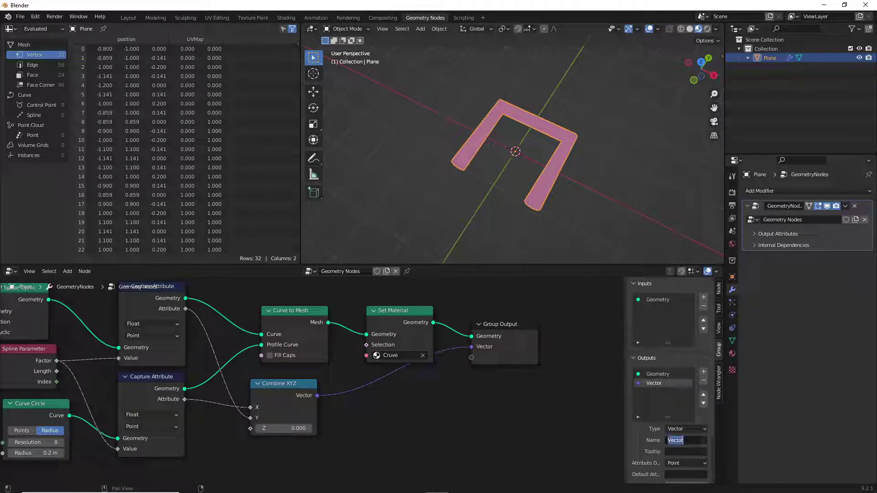
{"action": "type", "text": "UBVSs"}
{"action": "key", "text": "Return"}
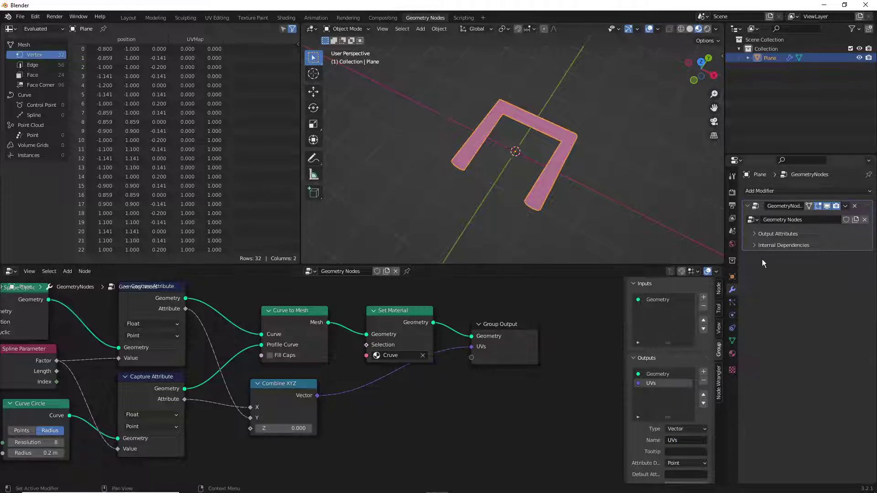
- Set the modifier's UVs output attribute name to OurUV
{"action": "left_click", "coordinate": [758, 234]}
{"action": "left_click", "coordinate": [829, 247]}
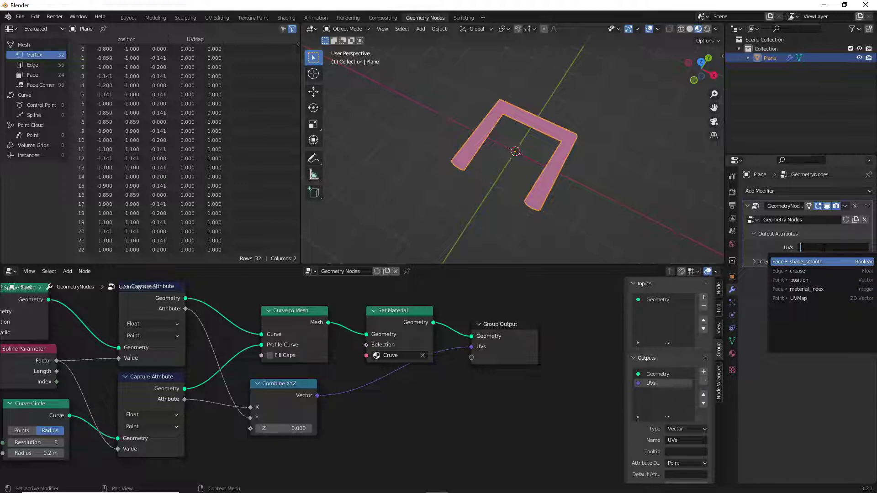
{"action": "type", "text": "Ou"}
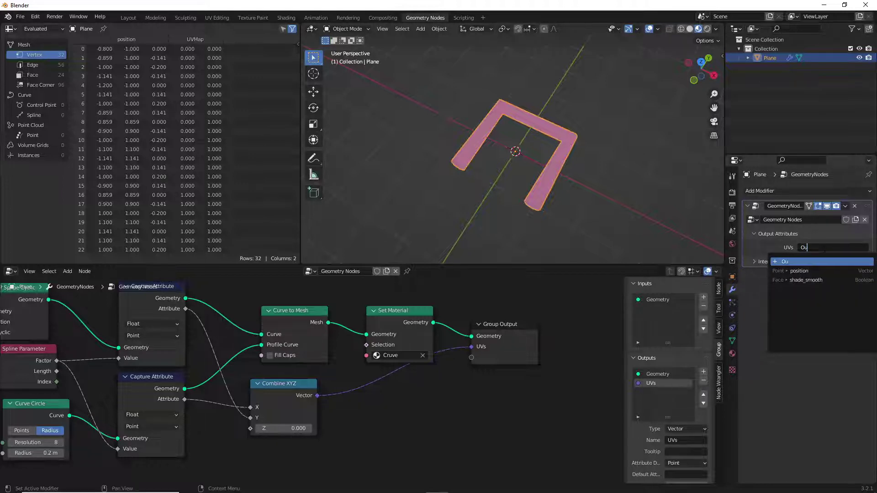
{"action": "type", "text": "t"}
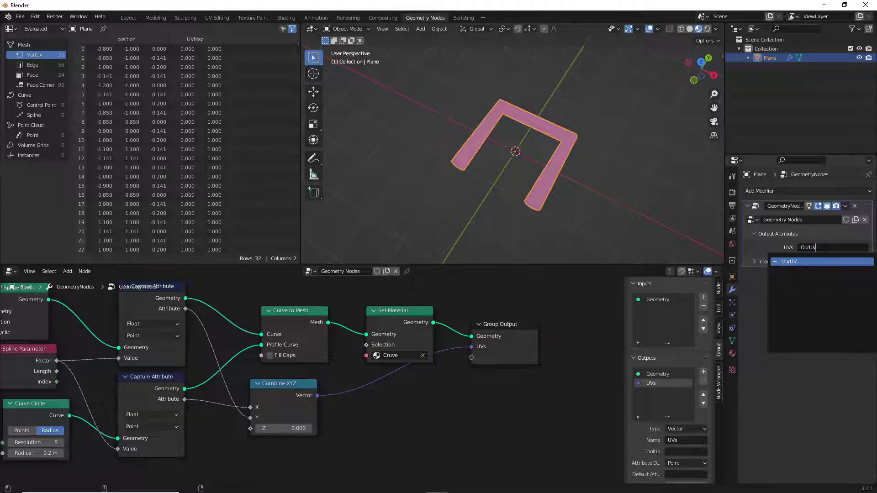
{"action": "key", "text": "Return"}
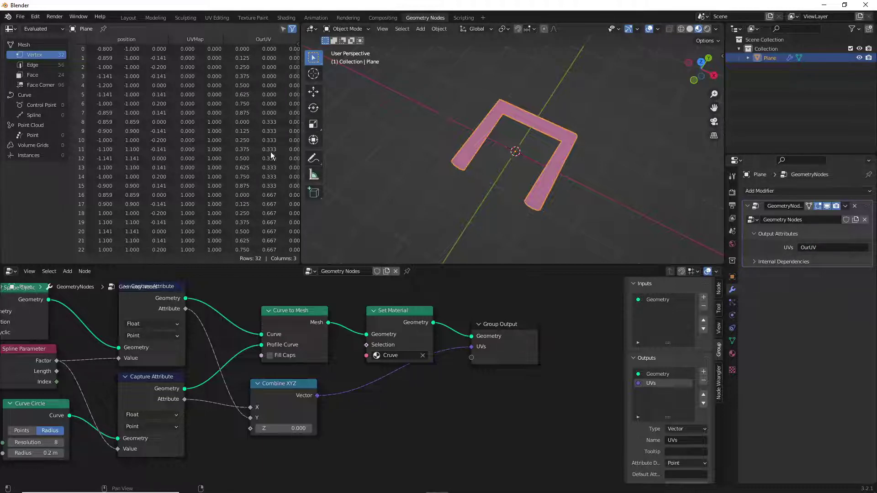
- In Shading, replace the Texture Coordinate node with an Attribute node
{"action": "left_click", "coordinate": [281, 17]}
{"action": "left_click", "coordinate": [316, 319]}
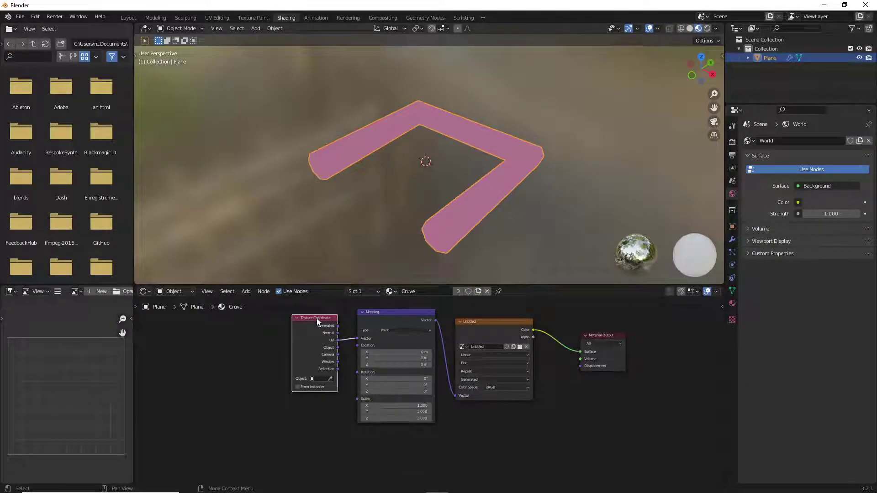
{"action": "key", "text": "x"}
{"action": "key", "text": "shift+a"}
{"action": "left_click", "coordinate": [289, 325]}
{"action": "type", "text": "att"}
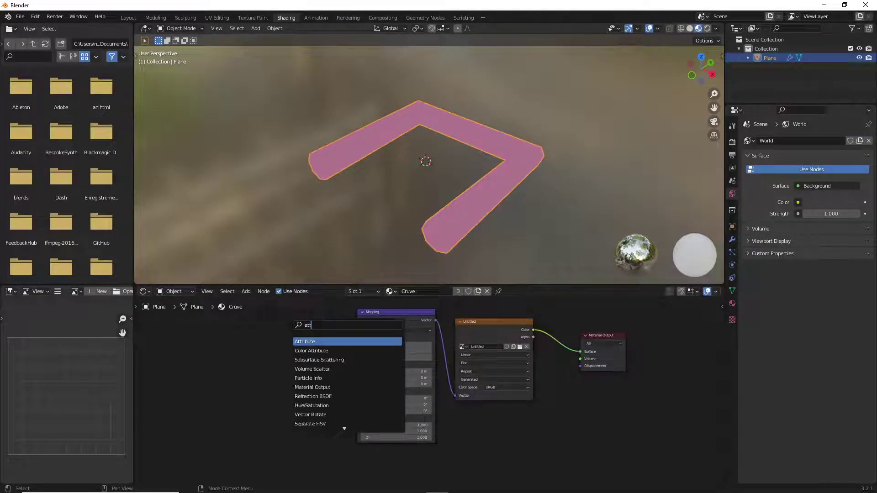
{"action": "key", "text": "Return"}
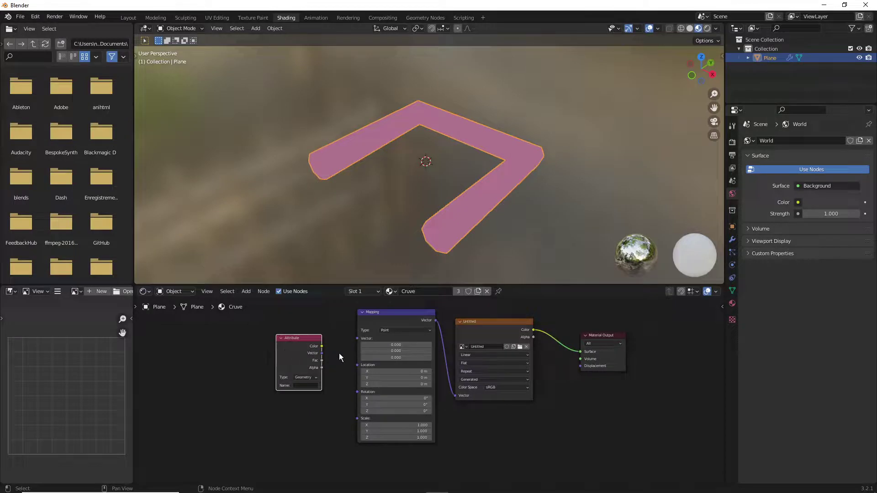
- Set the Attribute name to OurUV and feed its Vector into Mapping's Vector input
{"action": "left_click", "coordinate": [303, 385]}
{"action": "type", "text": "curv"}
{"action": "left_click_drag", "start_coordinate": [321, 353], "coordinate": [363, 342]}
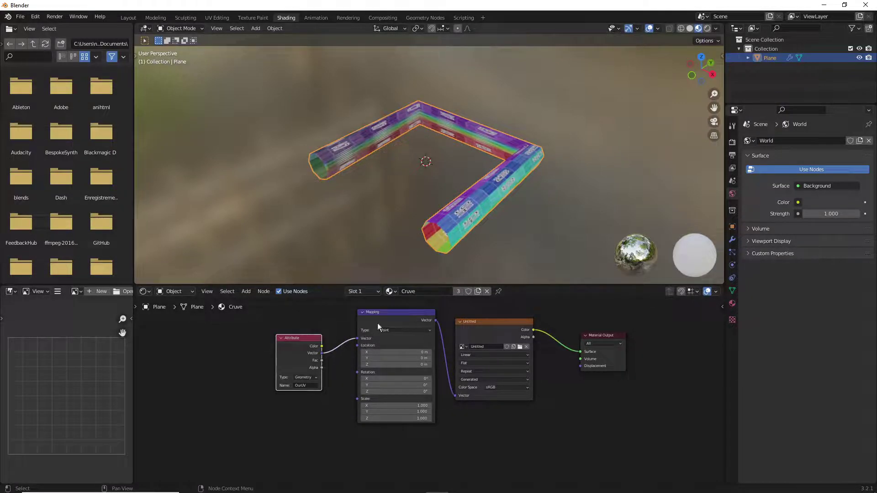
{"action": "middle_click_drag", "start_coordinate": [371, 173], "coordinate": [338, 164]}
{"action": "scroll", "coordinate": [462, 215], "scroll_direction": "up", "scroll_amount": 4}
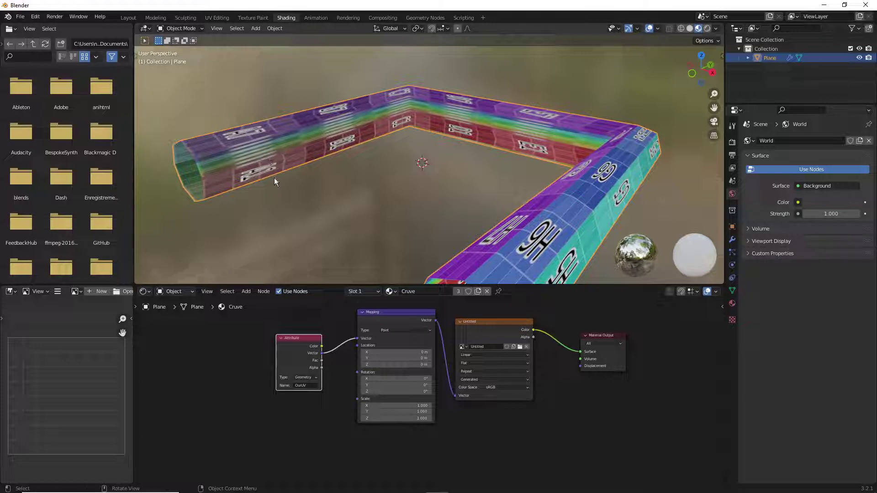
- In the geometry node tree, add a Spiral node, link it to Capture Attribute's Geometry, and delete Curve Circle
{"action": "left_click", "coordinate": [414, 17]}
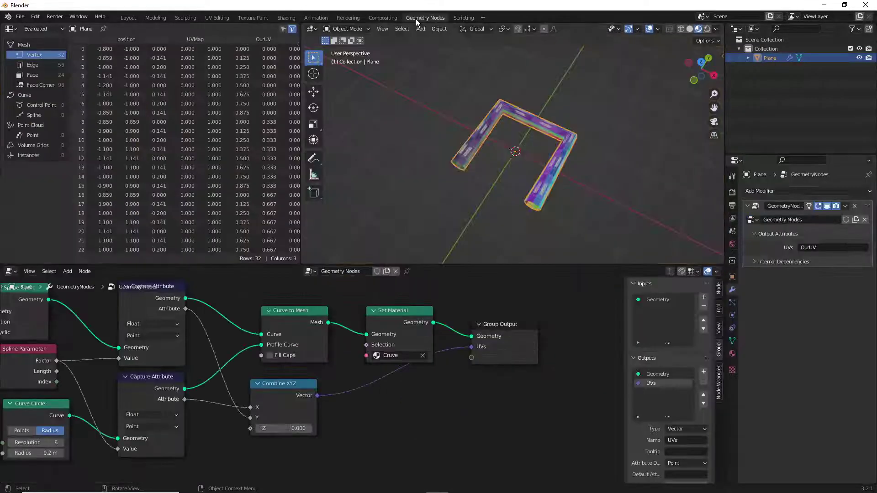
{"action": "middle_click_drag", "start_coordinate": [29, 393], "coordinate": [333, 368]}
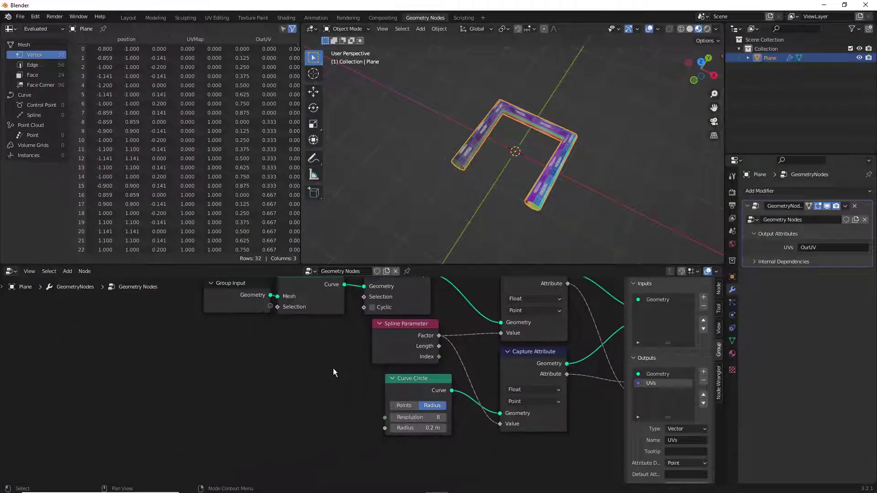
{"action": "key", "text": "shift+a"}
{"action": "left_click", "coordinate": [250, 304]}
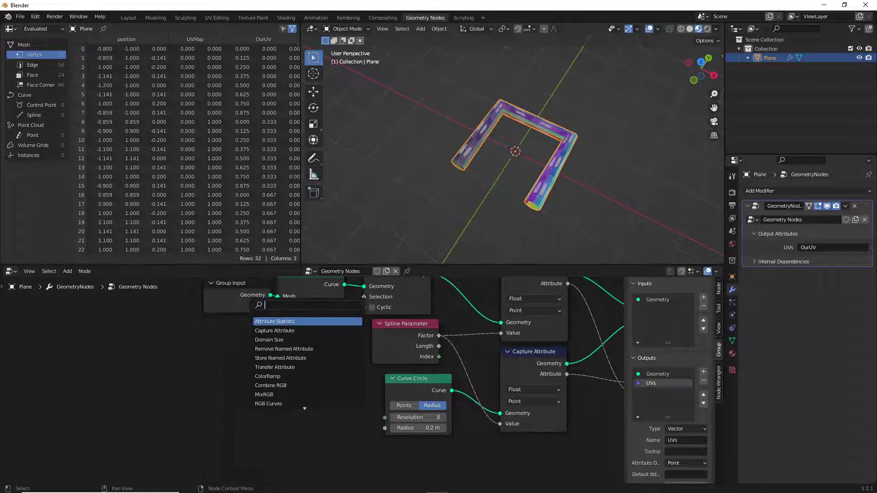
{"action": "type", "text": "spira"}
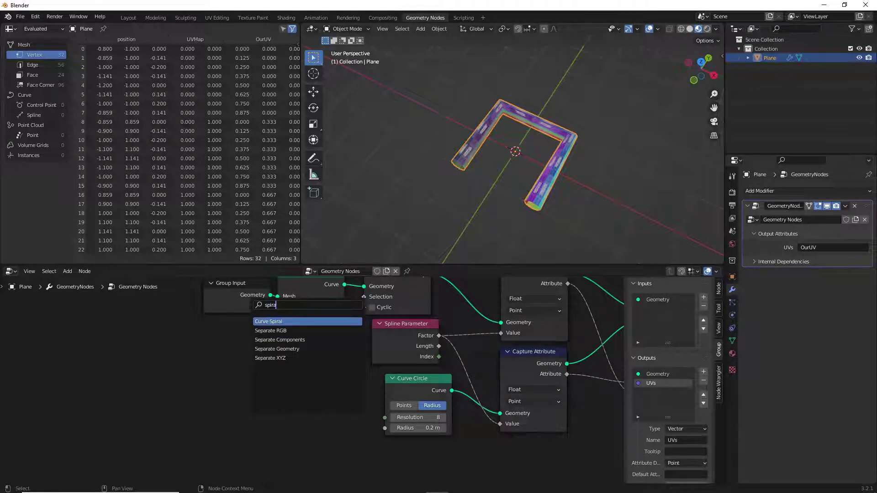
{"action": "left_click", "coordinate": [264, 321]}
{"action": "left_click", "coordinate": [265, 379]}
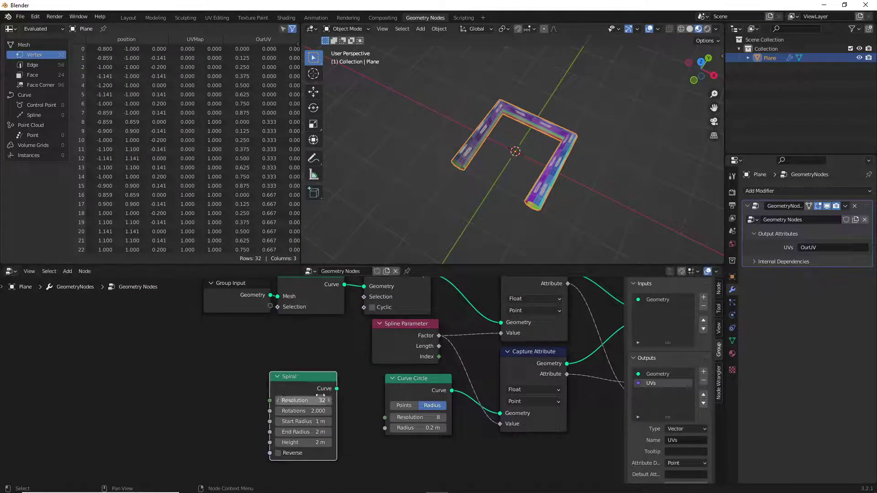
{"action": "left_click_drag", "start_coordinate": [337, 389], "coordinate": [500, 413]}
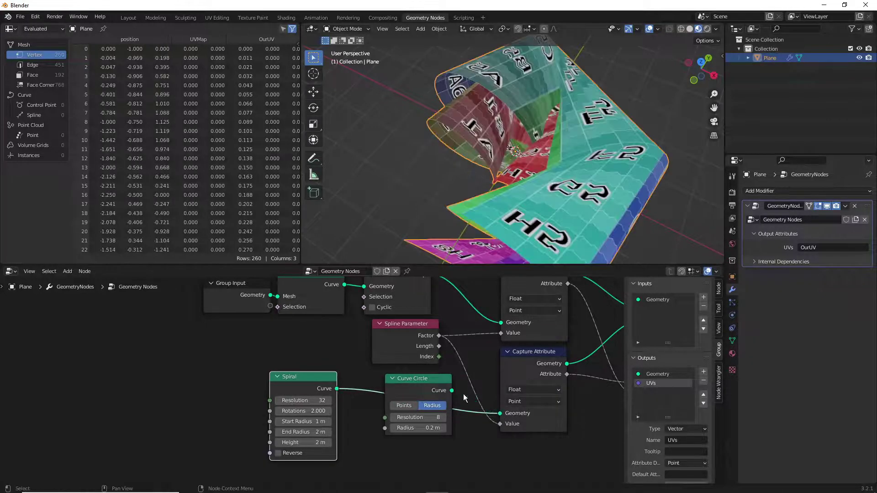
{"action": "key", "text": "x"}
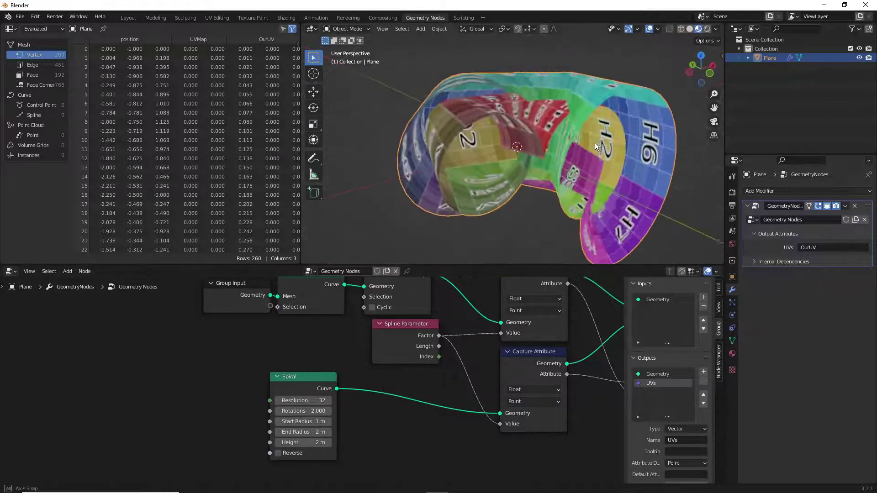
- Set the Spiral to resolution 8, 1 rotation and 0 m height
{"action": "left_click", "coordinate": [313, 400]}
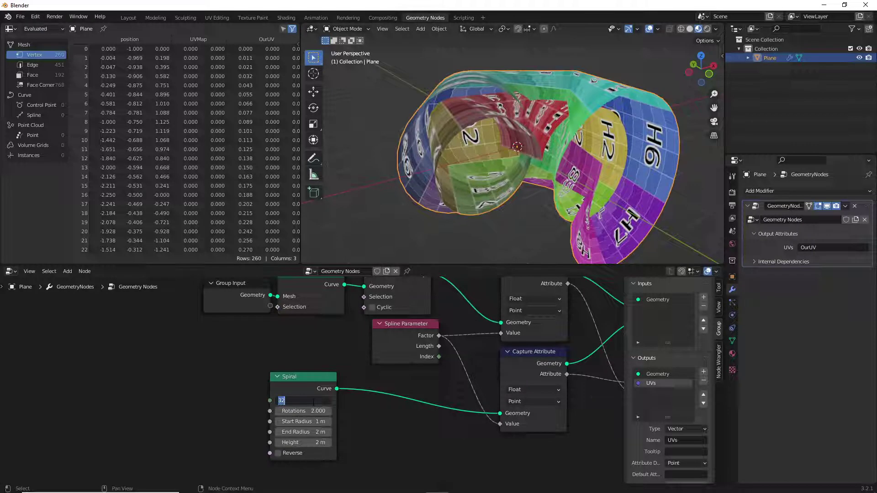
{"action": "type", "text": "8"}
{"action": "key", "text": "Return"}
{"action": "left_click", "coordinate": [314, 411]}
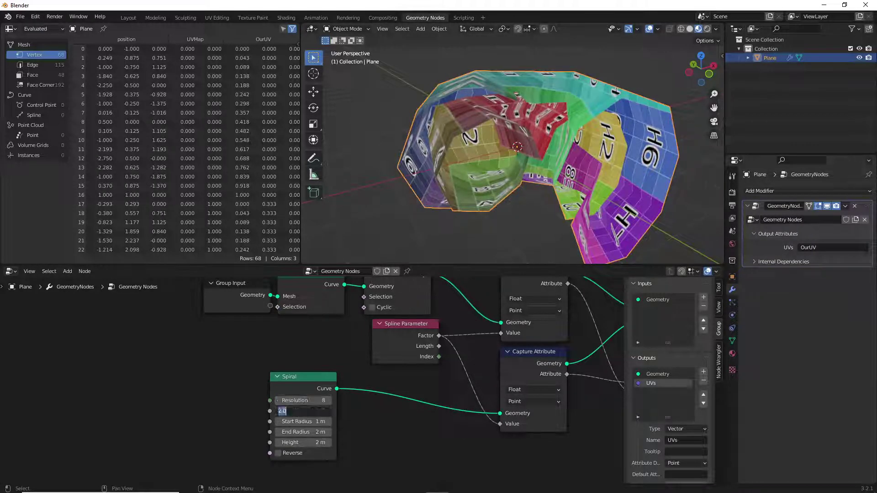
{"action": "type", "text": "1"}
{"action": "key", "text": "Return"}
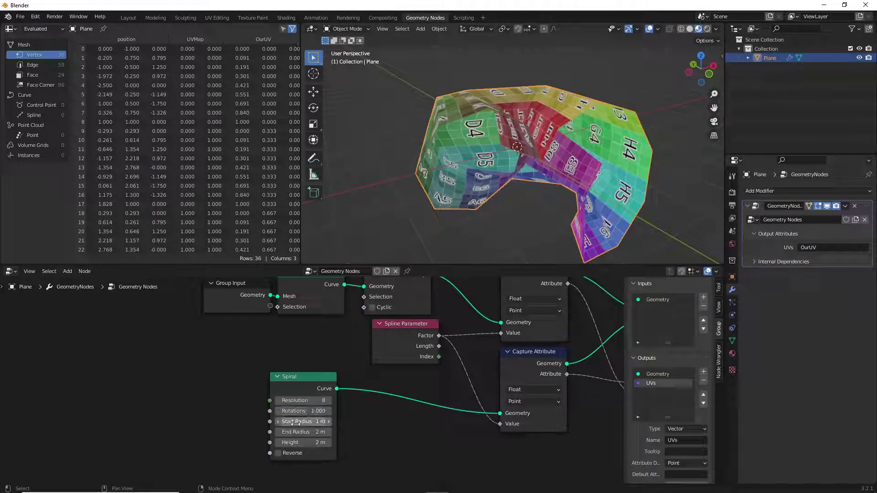
{"action": "left_click", "coordinate": [306, 443]}
{"action": "type", "text": "0"}
{"action": "key", "text": "Return"}
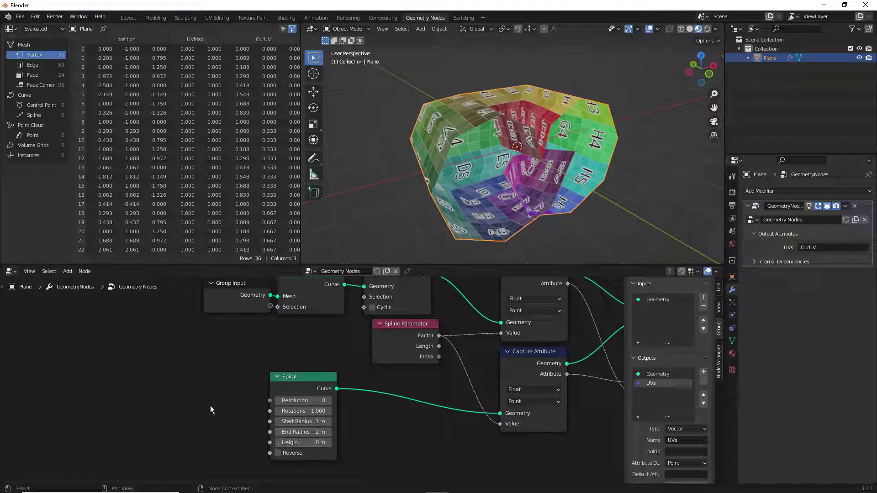
{"action": "key", "text": "shift+a"}
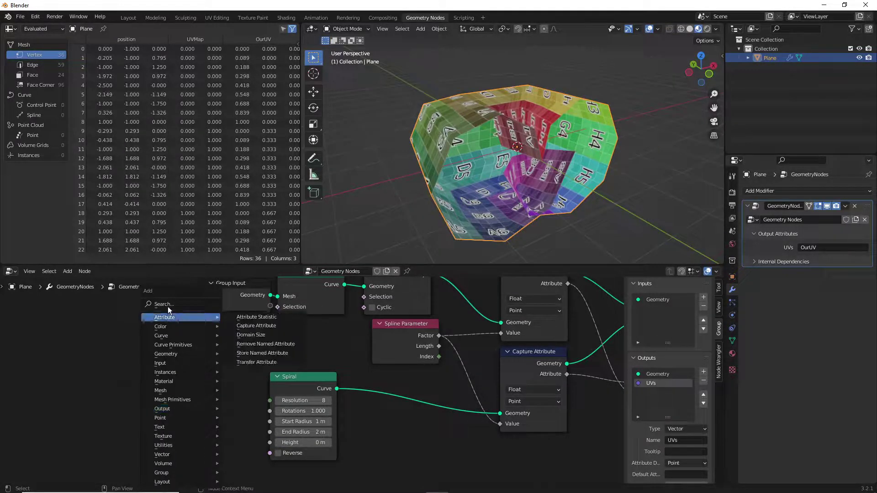
- Add a Value node of 0.2 feeding the Spiral's Start Radius and End Radius
{"action": "left_click", "coordinate": [168, 305]}
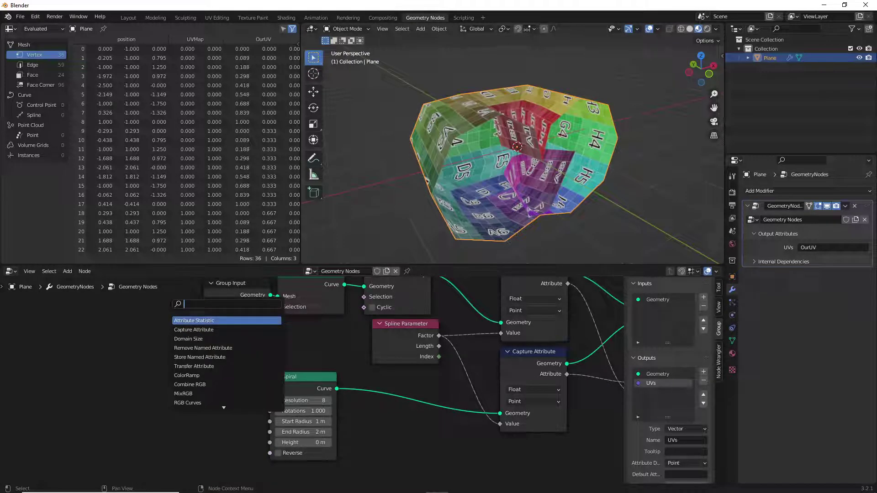
{"action": "type", "text": "value"}
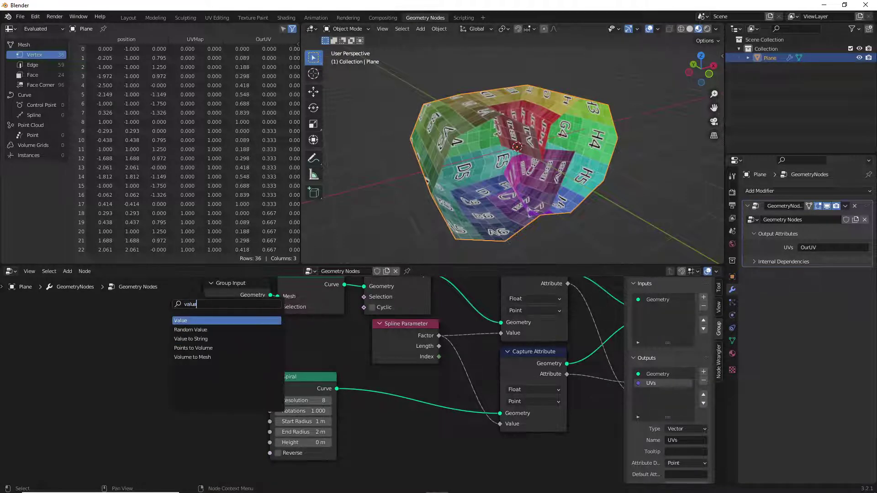
{"action": "left_click", "coordinate": [187, 320]}
{"action": "left_click", "coordinate": [178, 418]}
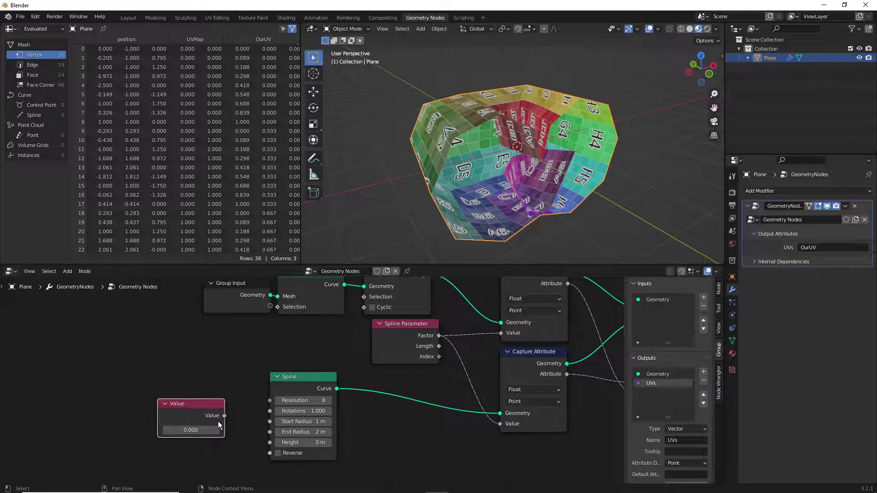
{"action": "left_click_drag", "start_coordinate": [224, 416], "coordinate": [270, 432]}
{"action": "left_click", "coordinate": [200, 429]}
{"action": "type", "text": "0.2"}
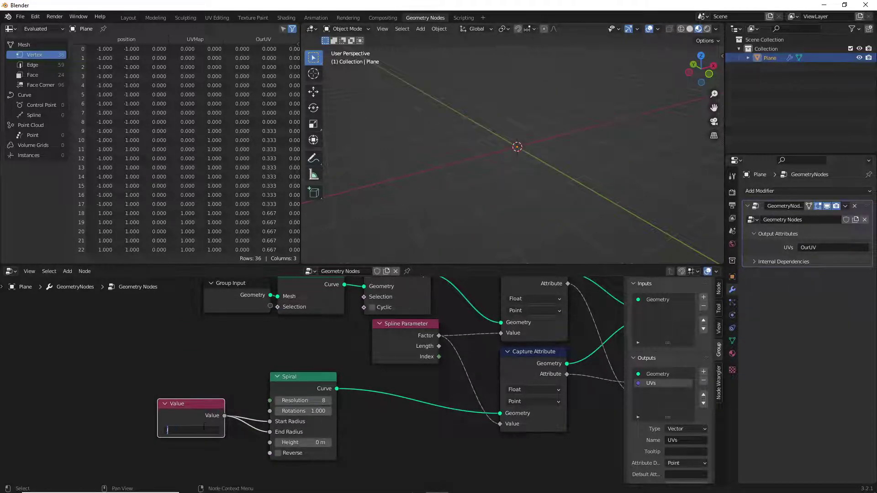
{"action": "key", "text": "Return"}
{"action": "middle_click_drag", "start_coordinate": [576, 178], "coordinate": [555, 156]}
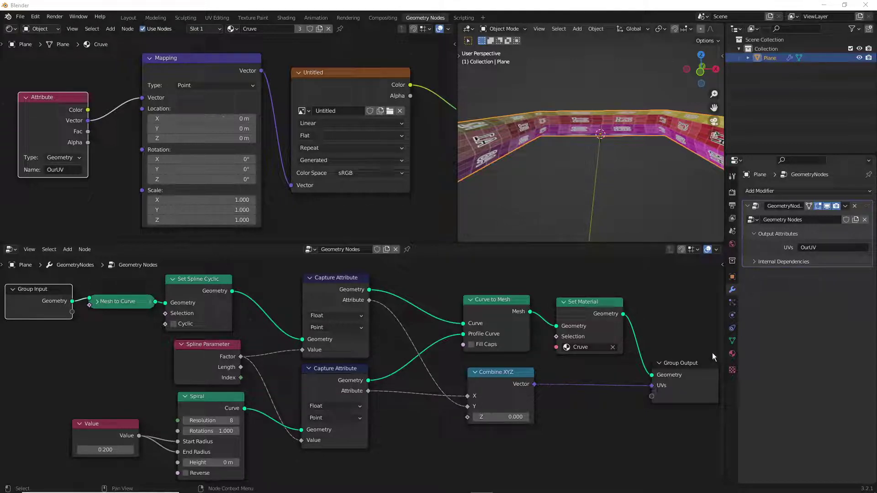
{"action": "left_click", "coordinate": [815, 247]}
{"action": "key", "text": "Return"}
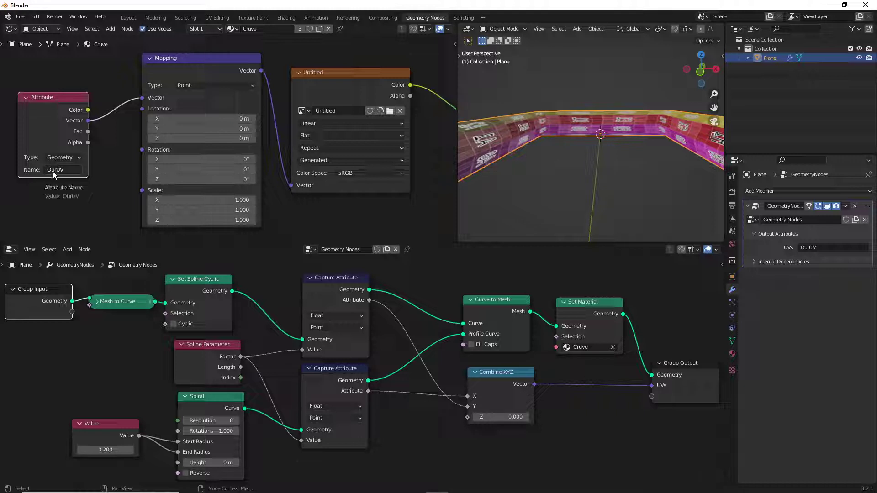
{"action": "mouse_move", "coordinate": [429, 152]}
{"action": "middle_mouse_down"}
{"action": "mouse_move", "coordinate": [334, 157]}
{"action": "mouse_move", "coordinate": [420, 155]}
{"action": "middle_mouse_up"}
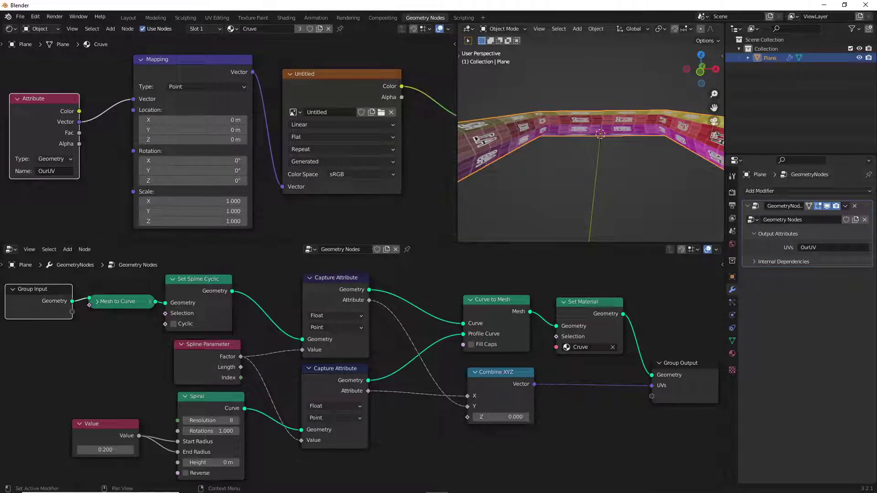